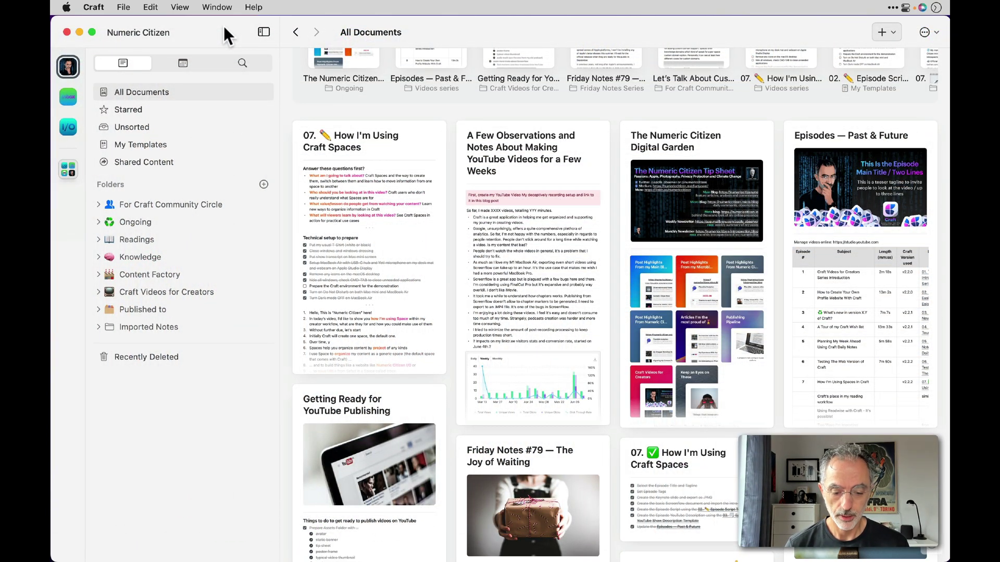
Step: Switch via the Inbox space to the Numeric Citizen I/O space
{"action": "left_click", "coordinate": [227, 28]}
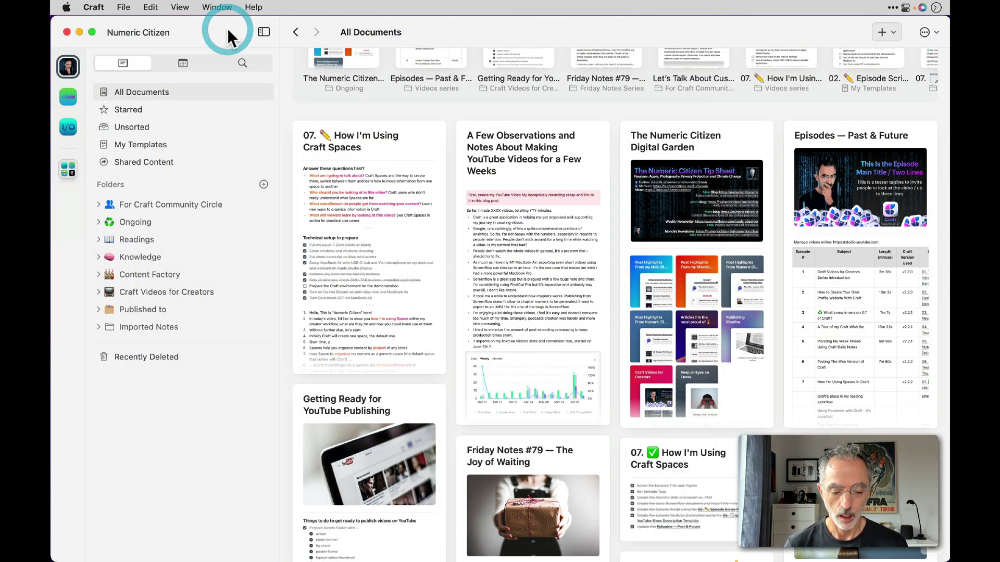
{"action": "left_click", "coordinate": [70, 100]}
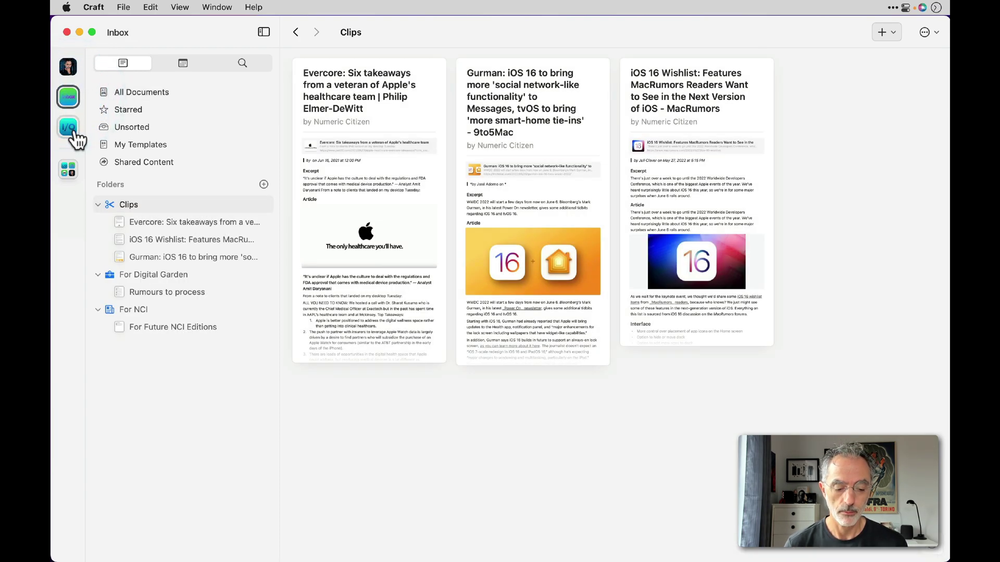
{"action": "left_click", "coordinate": [70, 128]}
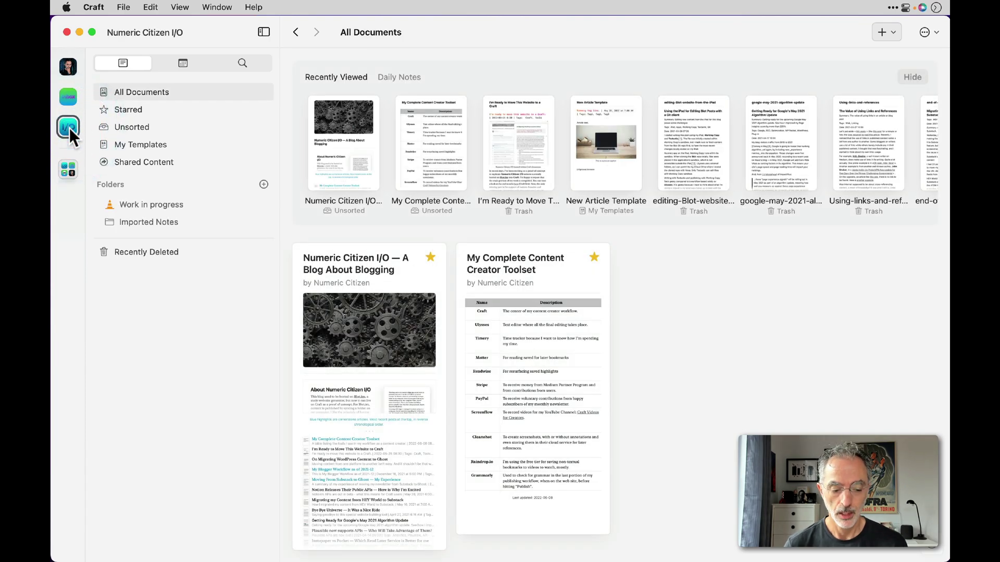
Step: Bring up the spaces overview, then show and dismiss My Private Space's options menu
{"action": "left_click", "coordinate": [70, 171]}
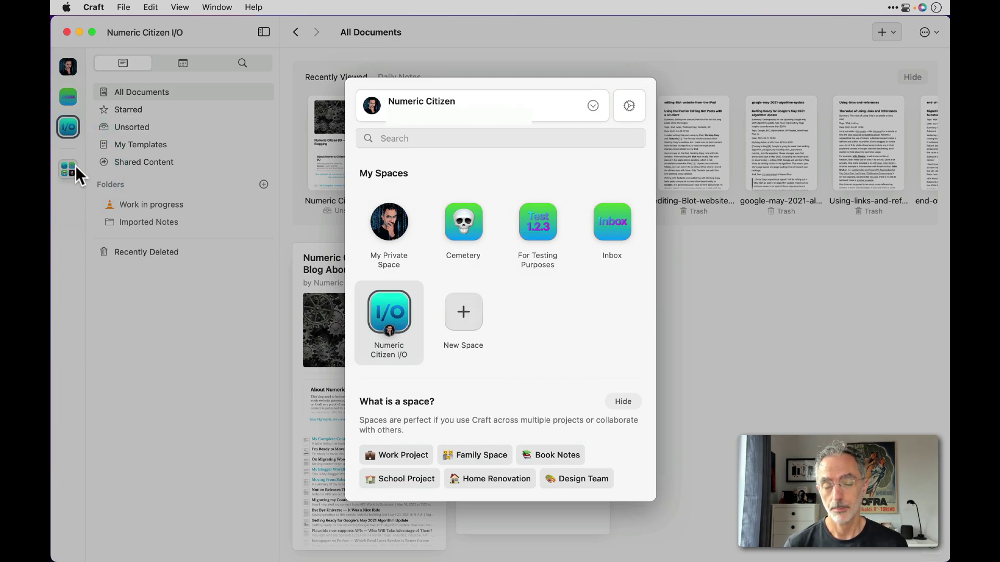
{"action": "mouse_move", "coordinate": [392, 225]}
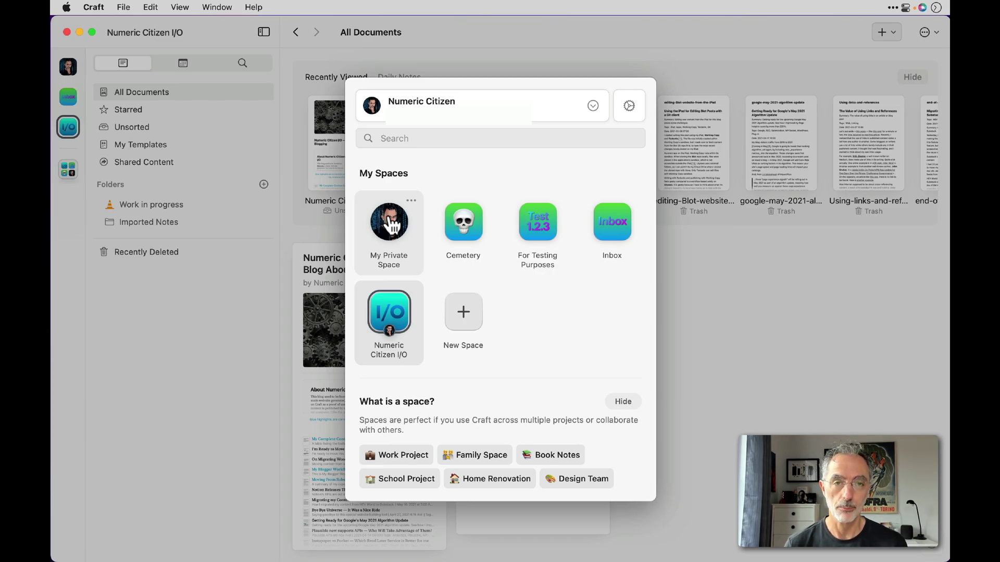
{"action": "left_click", "coordinate": [413, 201]}
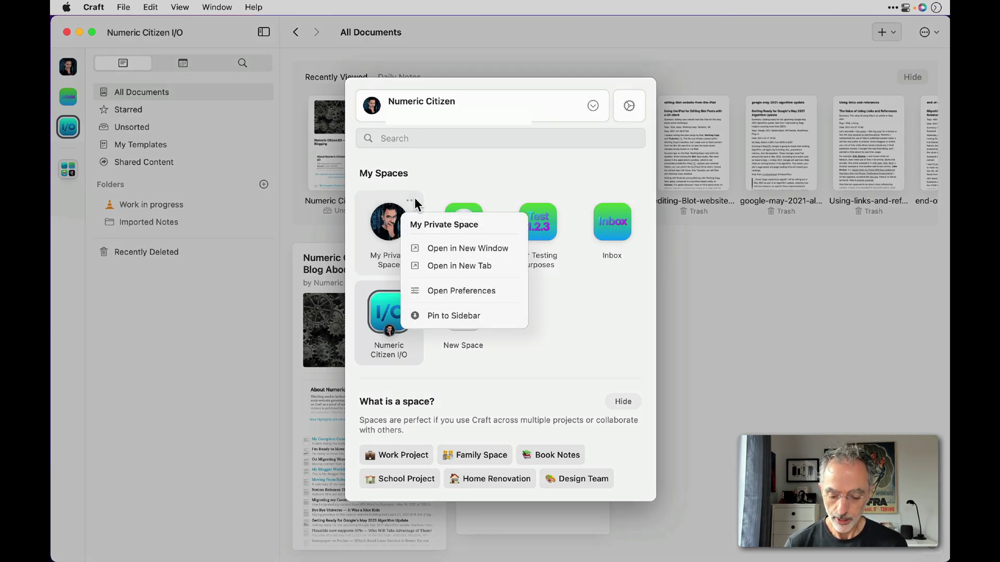
{"action": "left_click", "coordinate": [581, 312]}
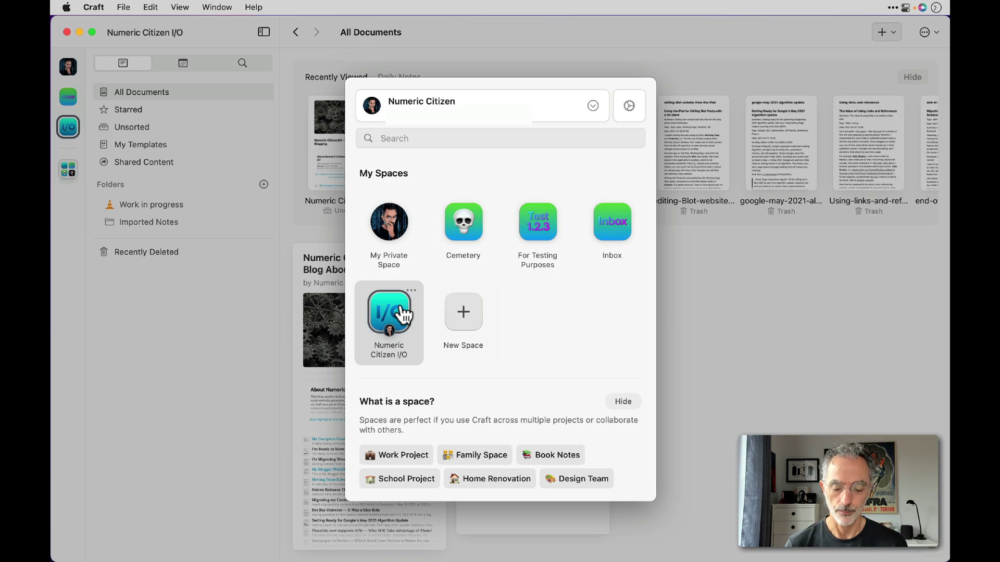
{"action": "left_click", "coordinate": [401, 308]}
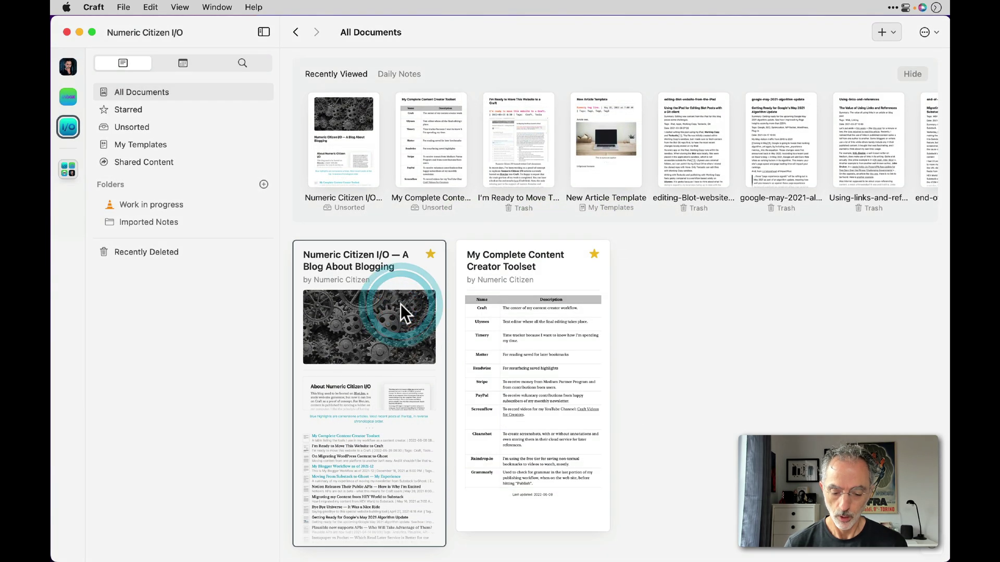
{"action": "scroll", "coordinate": [683, 308], "scroll_direction": "down", "scroll_amount": 1}
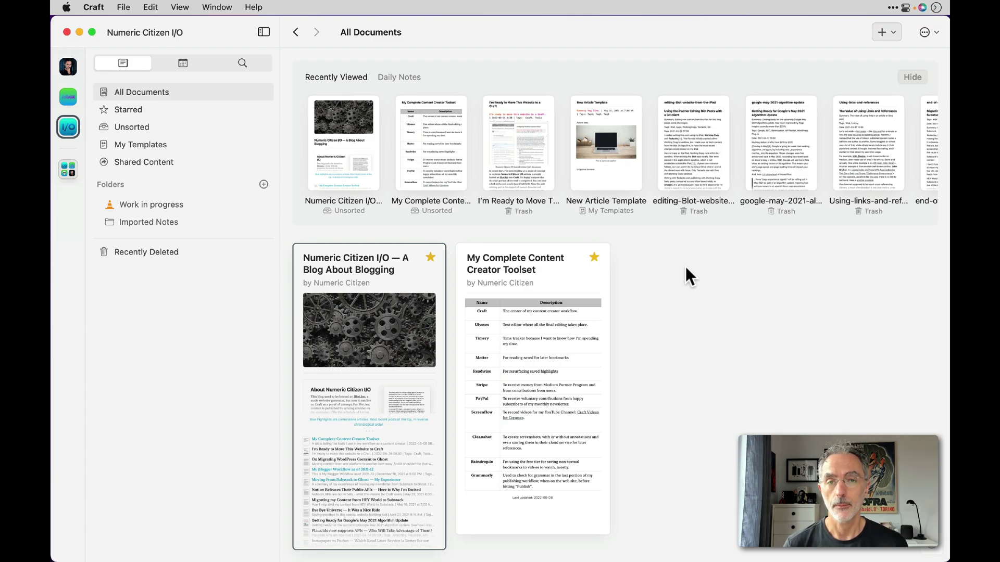
Step: Open 'Numeric Citizen I/O — A Blog About Blogging' and scroll through its post list and back to the top
{"action": "left_click", "coordinate": [389, 276]}
{"action": "scroll", "coordinate": [442, 282], "scroll_direction": "down", "scroll_amount": 3}
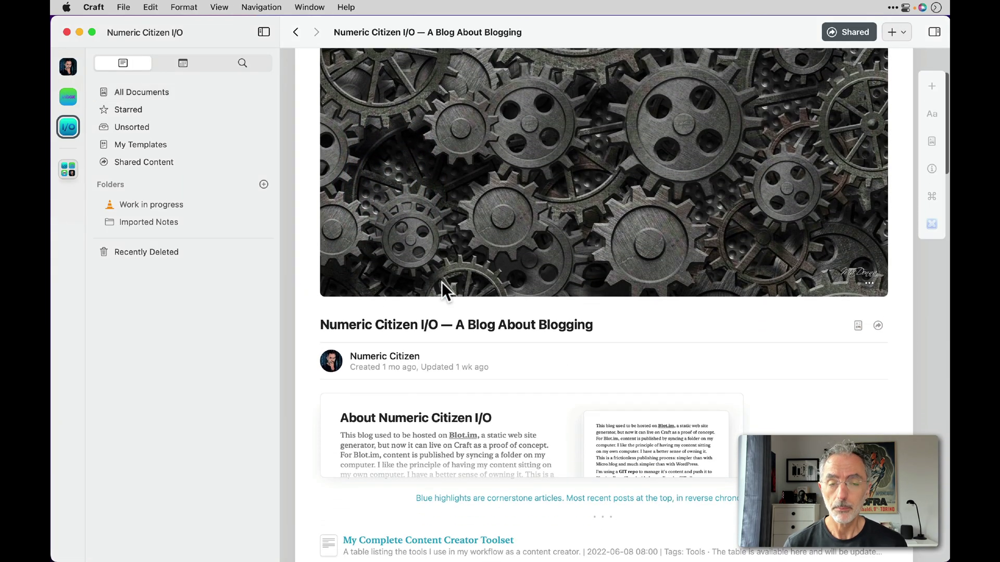
{"action": "scroll", "coordinate": [442, 282], "scroll_direction": "down", "scroll_amount": 5}
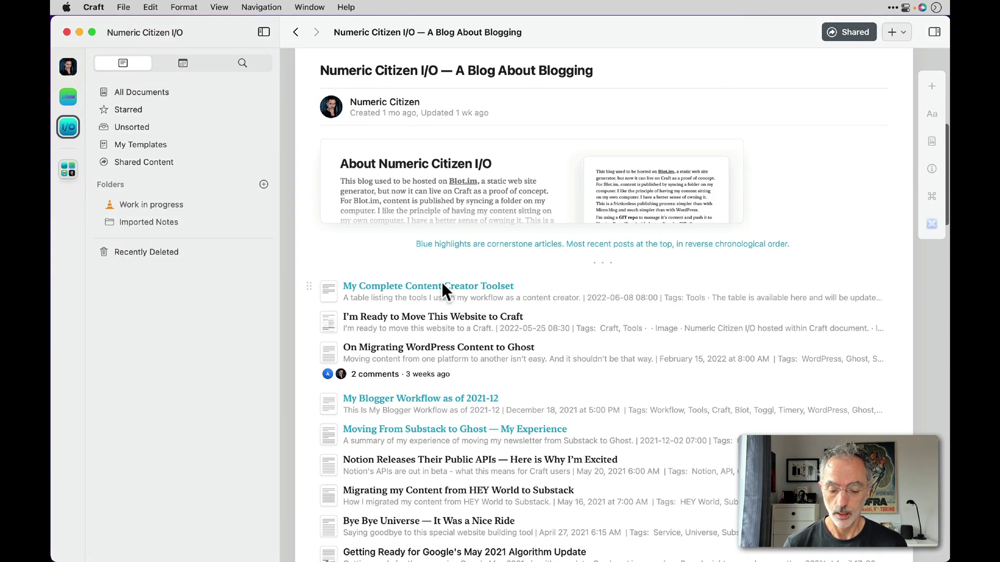
{"action": "scroll", "coordinate": [442, 282], "scroll_direction": "down", "scroll_amount": 2}
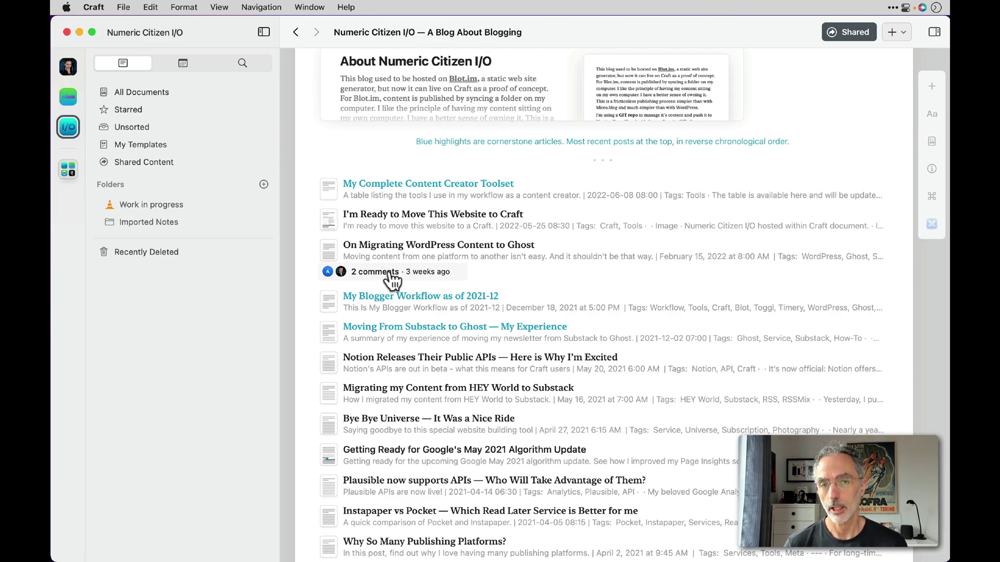
{"action": "scroll", "coordinate": [467, 284], "scroll_direction": "down", "scroll_amount": 5}
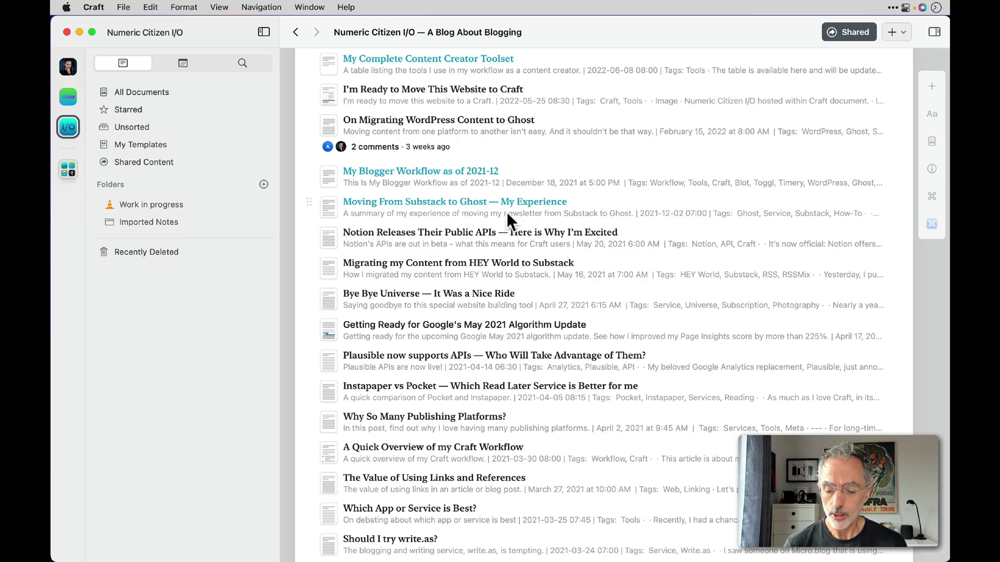
{"action": "scroll", "coordinate": [506, 219], "scroll_direction": "up", "scroll_amount": 3}
{"action": "scroll", "coordinate": [470, 233], "scroll_direction": "up", "scroll_amount": 8}
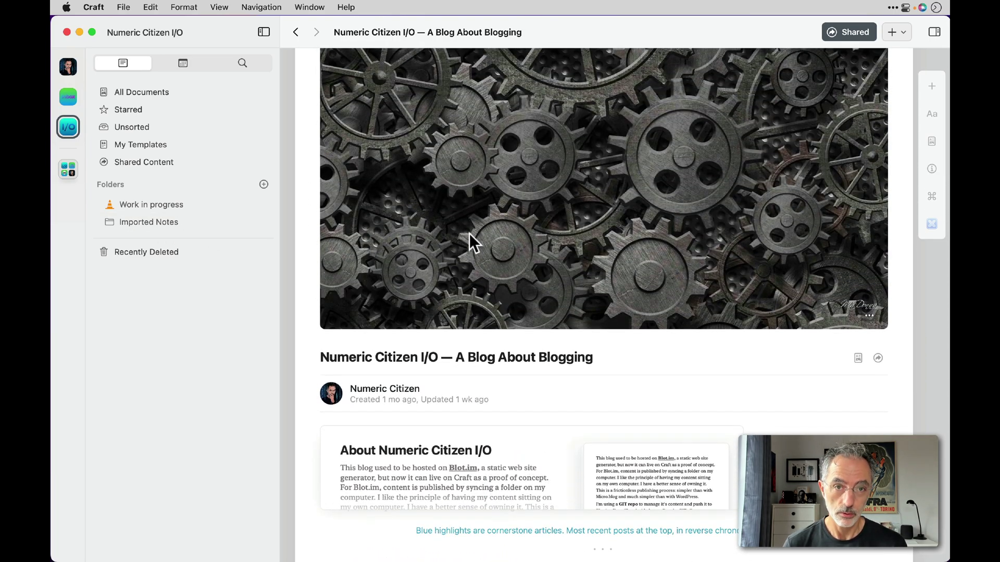
{"action": "scroll", "coordinate": [470, 234], "scroll_direction": "up", "scroll_amount": 3}
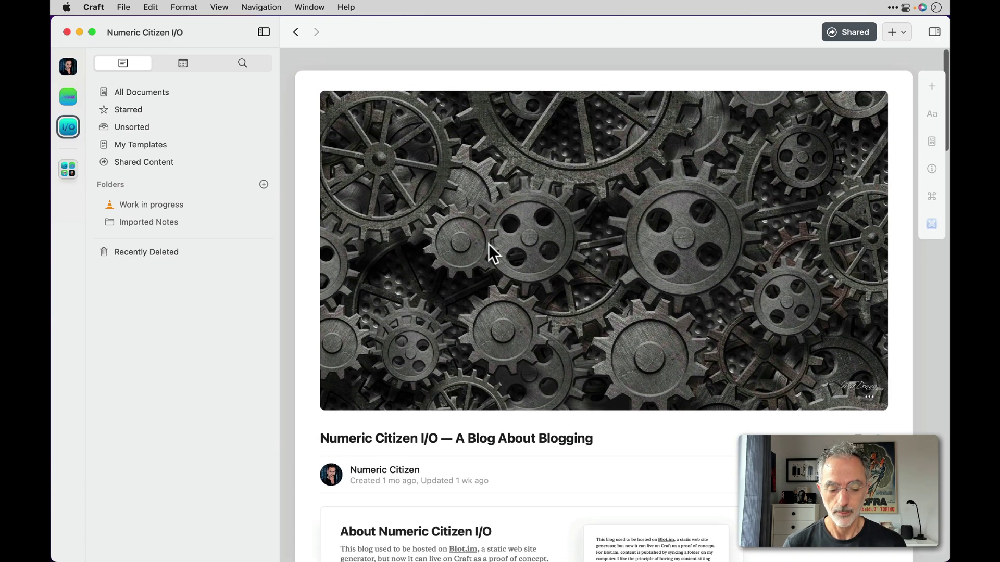
Step: Switch to the Inbox space to show its Clips folder of three articles
{"action": "left_click", "coordinate": [68, 99]}
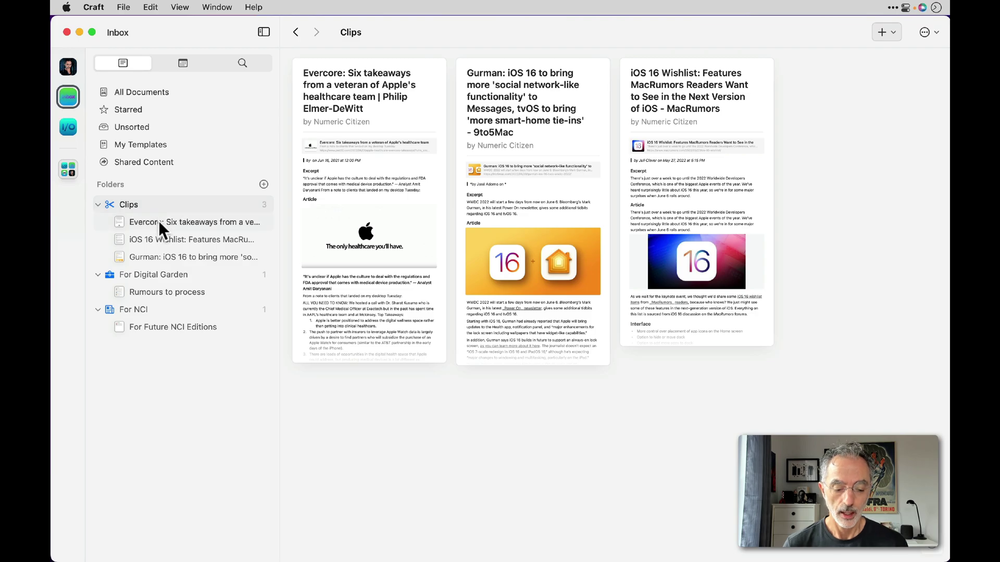
Step: Read through the Evercore clip under Clips, then bring up the overview of all spaces
{"action": "left_click", "coordinate": [158, 220]}
{"action": "scroll", "coordinate": [555, 270], "scroll_direction": "down", "scroll_amount": 10}
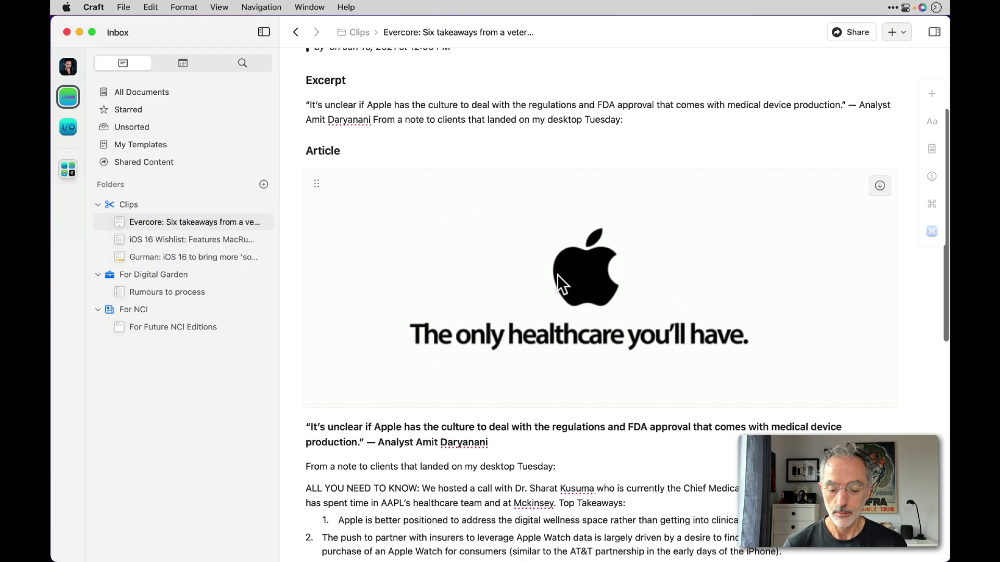
{"action": "scroll", "coordinate": [558, 278], "scroll_direction": "down", "scroll_amount": 3}
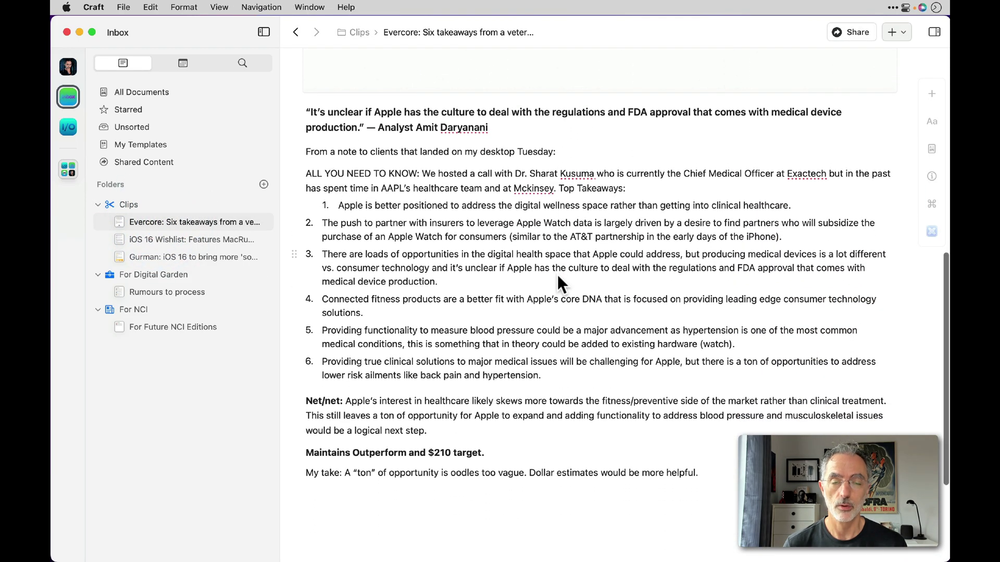
{"action": "scroll", "coordinate": [559, 277], "scroll_direction": "down", "scroll_amount": 4}
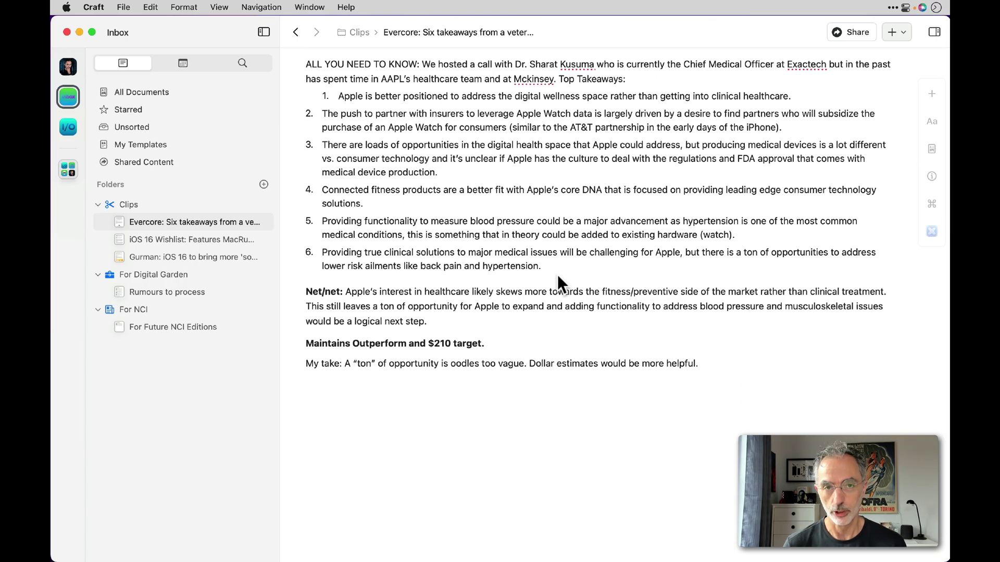
{"action": "scroll", "coordinate": [545, 260], "scroll_direction": "up", "scroll_amount": 2}
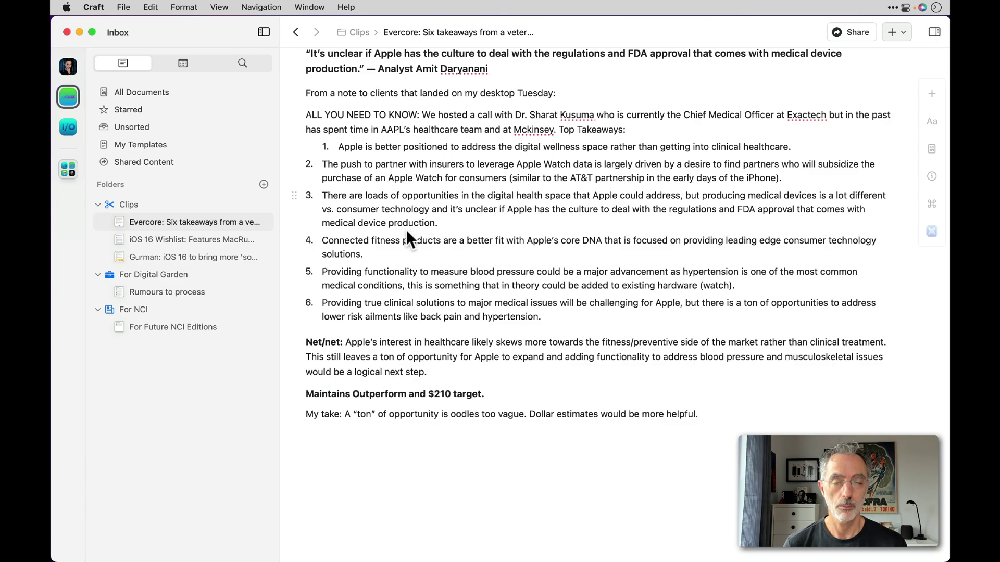
{"action": "scroll", "coordinate": [412, 232], "scroll_direction": "up", "scroll_amount": 4}
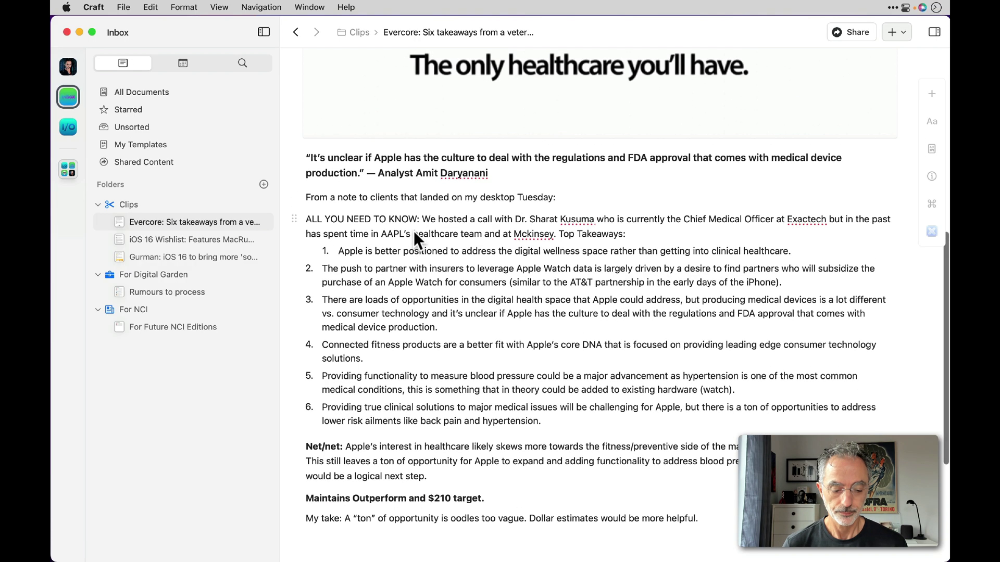
{"action": "left_click", "coordinate": [59, 171]}
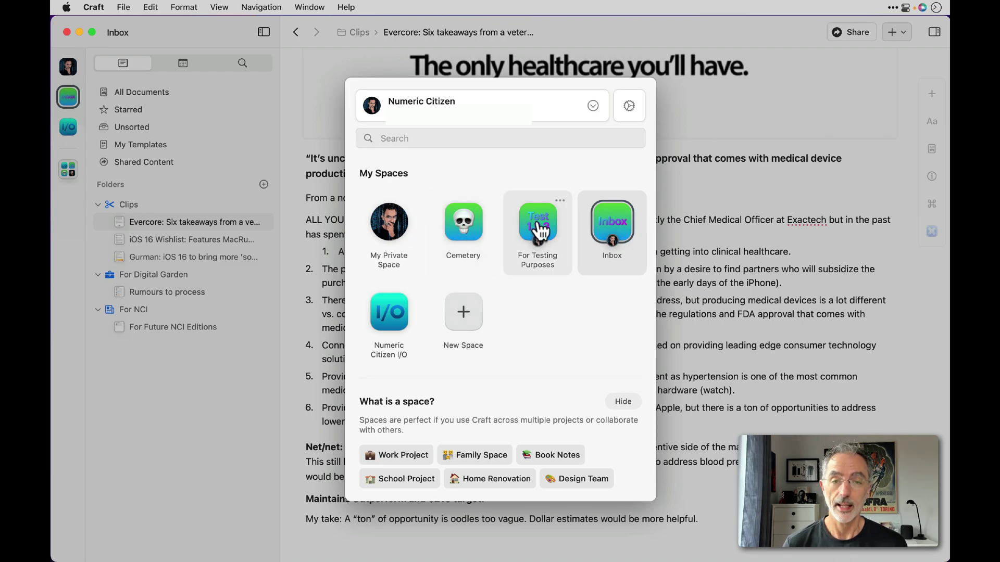
{"action": "left_click", "coordinate": [539, 235]}
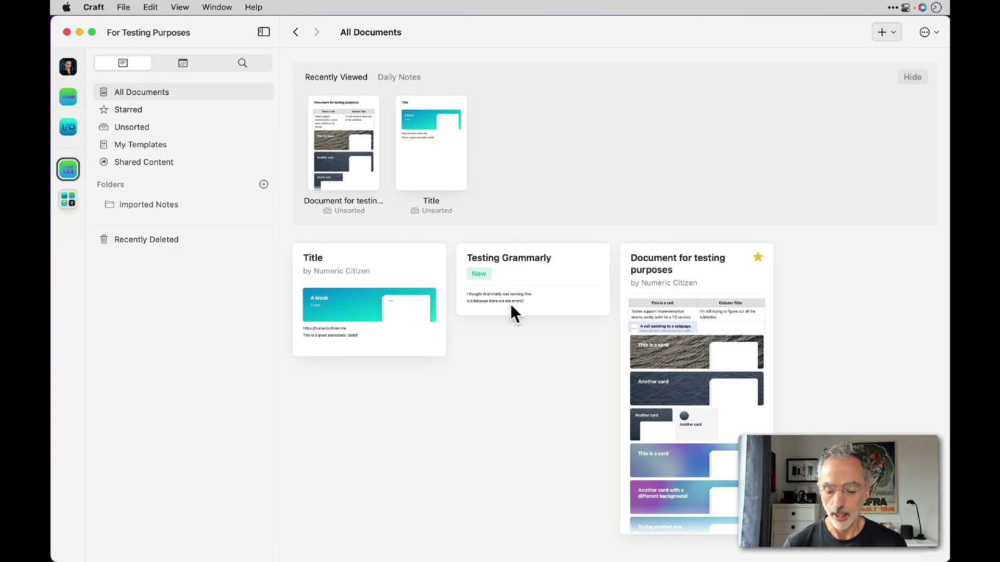
{"action": "left_click", "coordinate": [632, 315]}
{"action": "left_click", "coordinate": [674, 313]}
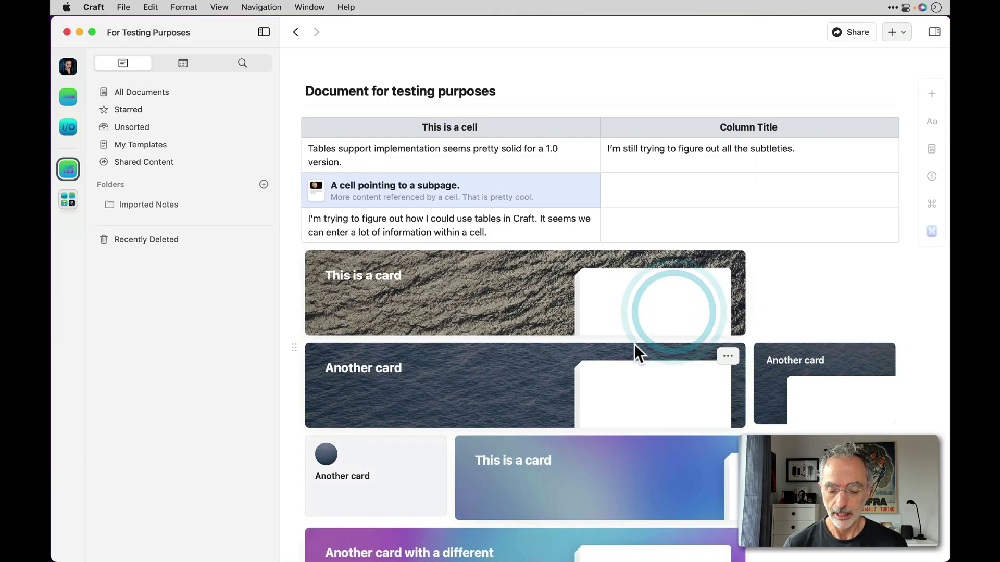
{"action": "scroll", "coordinate": [633, 343], "scroll_direction": "down", "scroll_amount": 3}
{"action": "scroll", "coordinate": [633, 344], "scroll_direction": "down", "scroll_amount": 10}
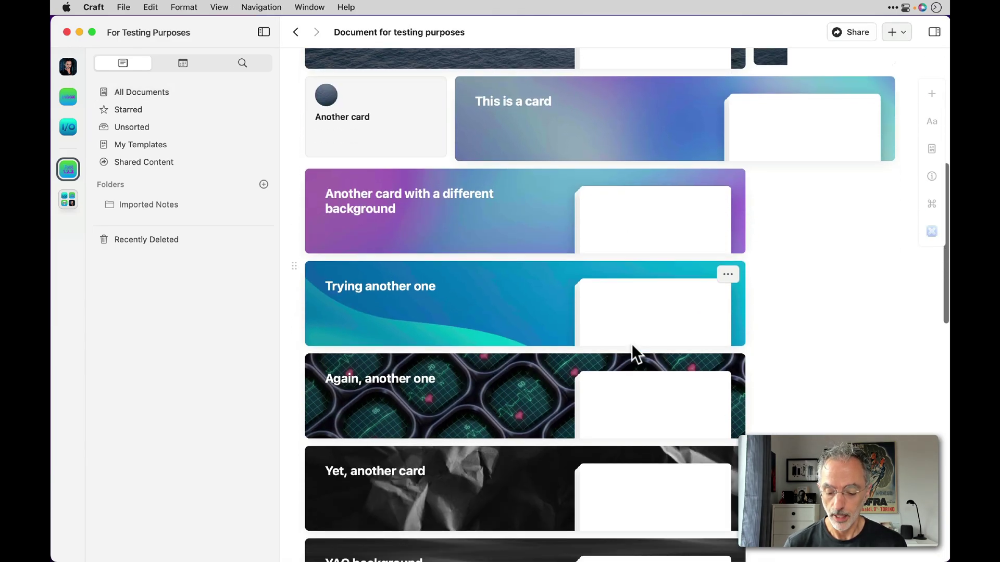
{"action": "scroll", "coordinate": [632, 351], "scroll_direction": "down", "scroll_amount": 4}
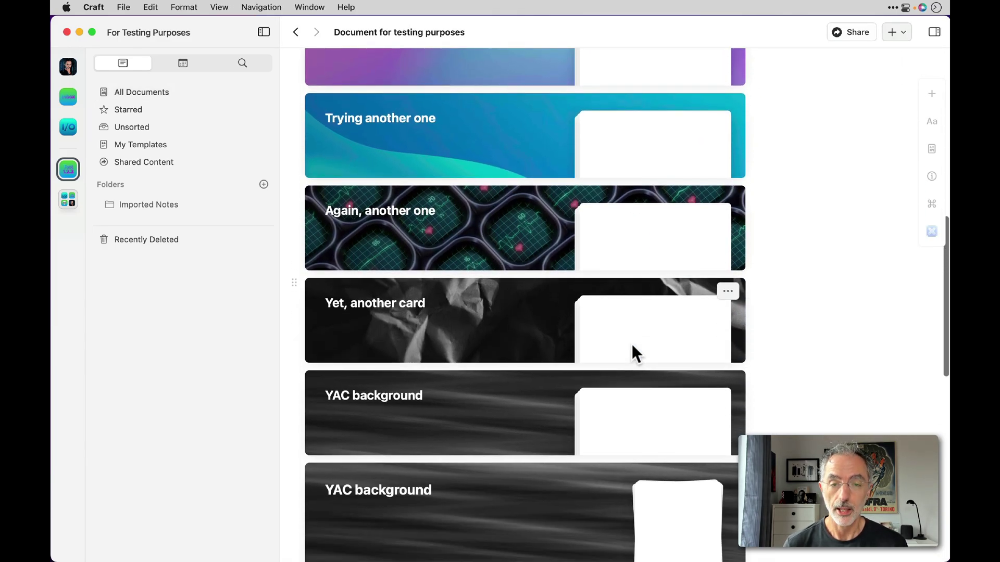
{"action": "scroll", "coordinate": [633, 346], "scroll_direction": "up", "scroll_amount": 10}
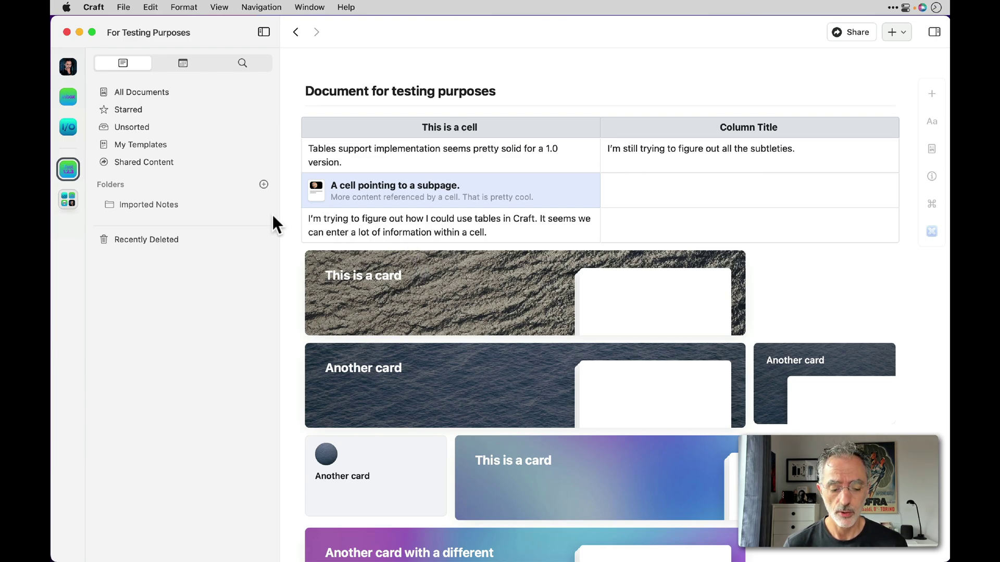
Step: Show the spaces overview and the New Space tile's Add New Space choices
{"action": "left_click", "coordinate": [68, 202]}
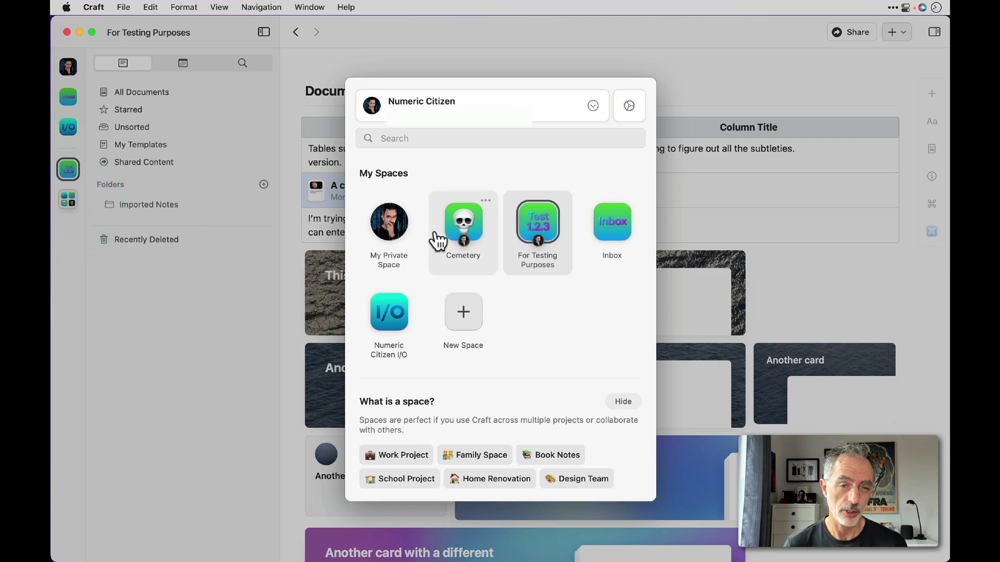
{"action": "left_click", "coordinate": [464, 315]}
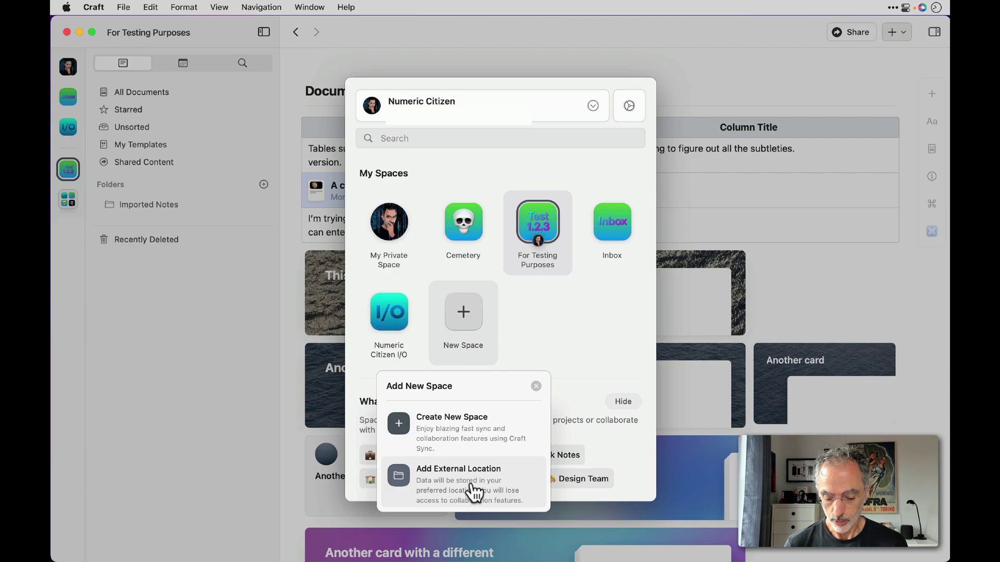
Step: Create a new synced space named 'Demo'
{"action": "left_click", "coordinate": [478, 437]}
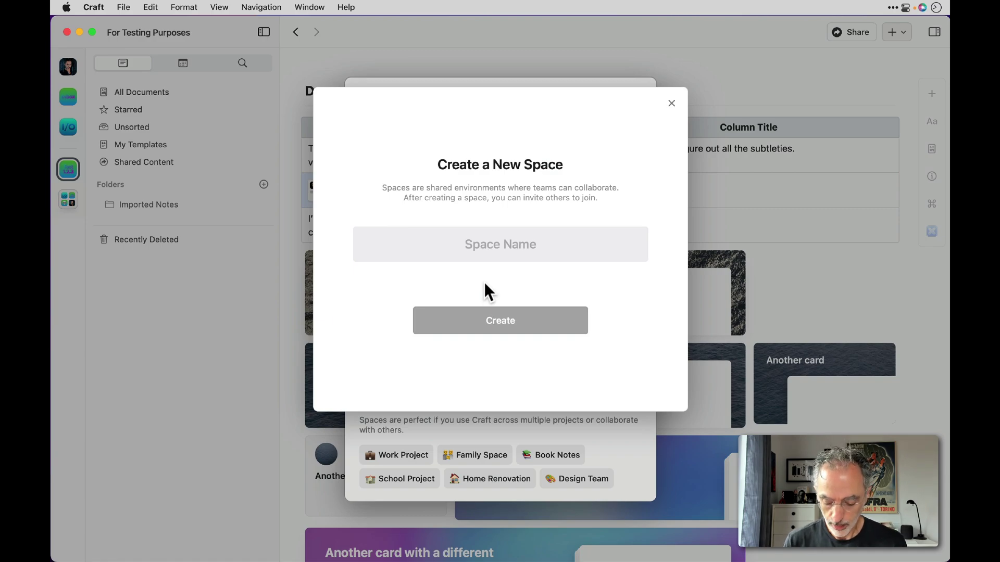
{"action": "type", "text": "Demo"}
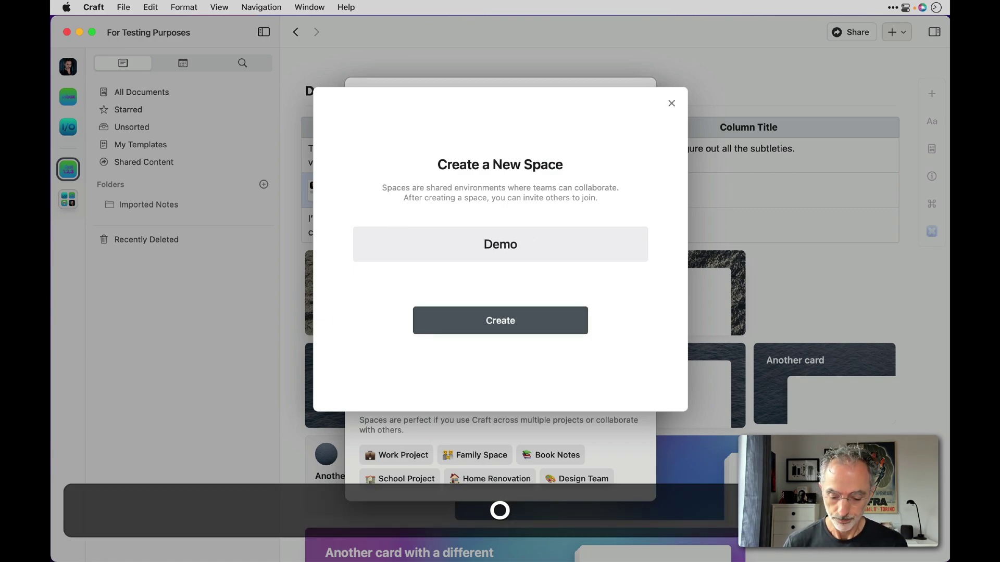
{"action": "left_click", "coordinate": [498, 318]}
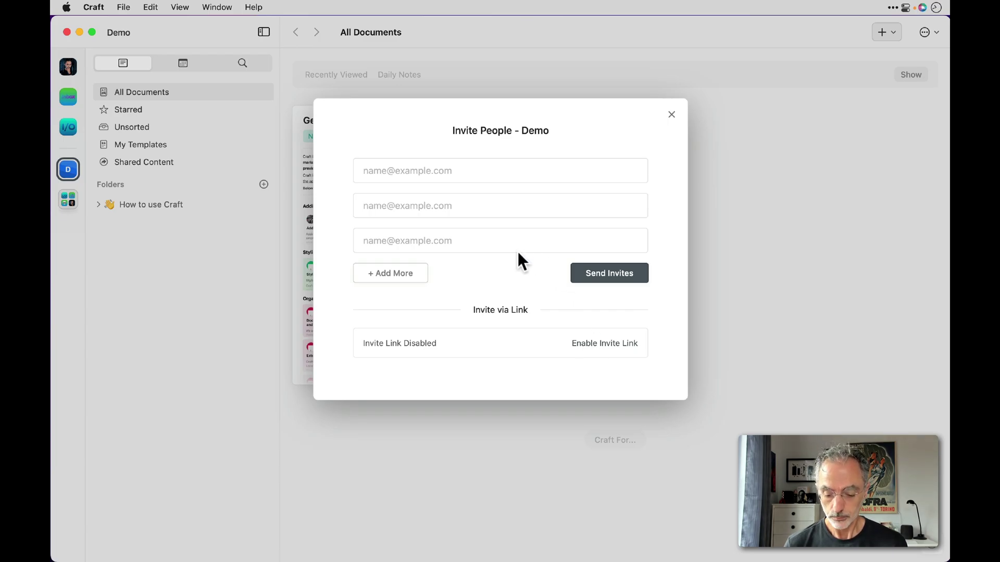
Step: Close the Invite People dialog without inviting anyone to Demo
{"action": "left_click", "coordinate": [676, 121]}
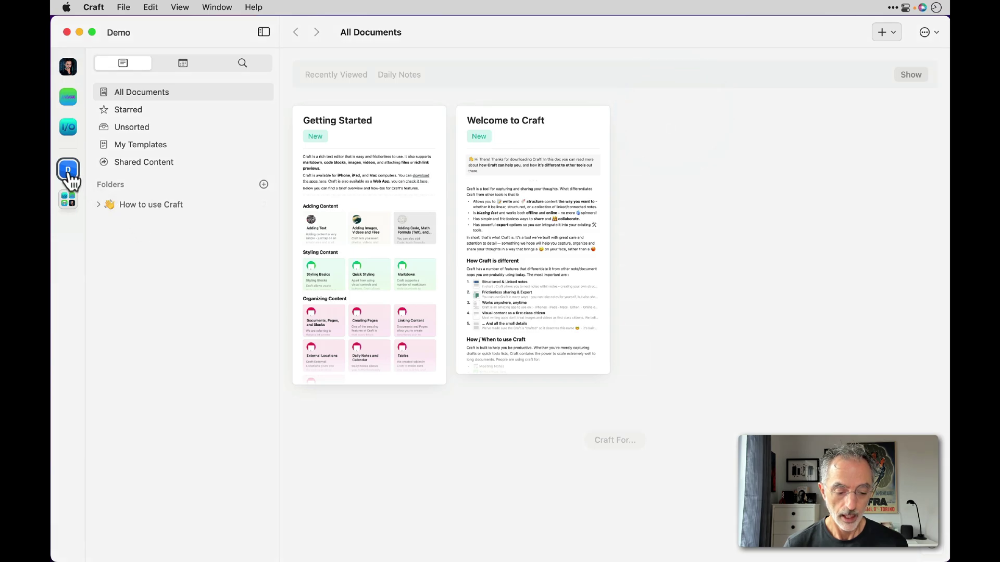
Step: Open Space Settings for Demo from its sidebar icon's context menu
{"action": "right_click", "coordinate": [67, 169]}
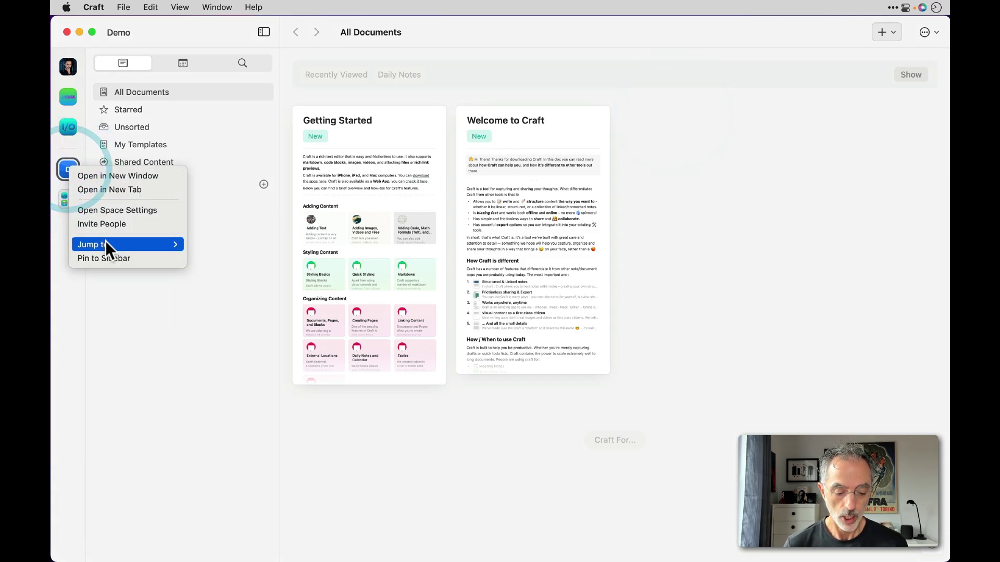
{"action": "left_click", "coordinate": [105, 210]}
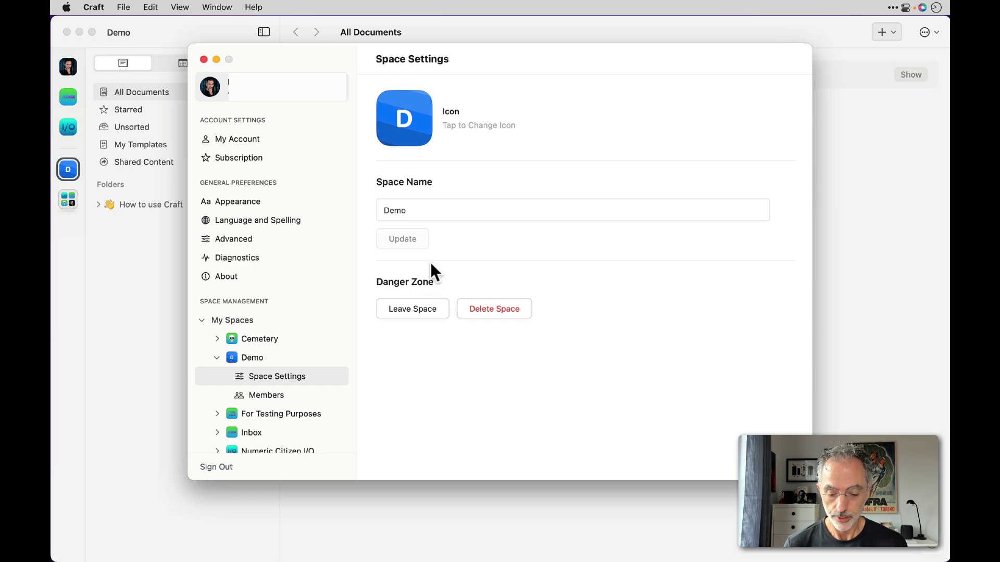
Step: Delete the Demo space, entering 3 to confirm, then close the settings window
{"action": "left_click", "coordinate": [504, 311]}
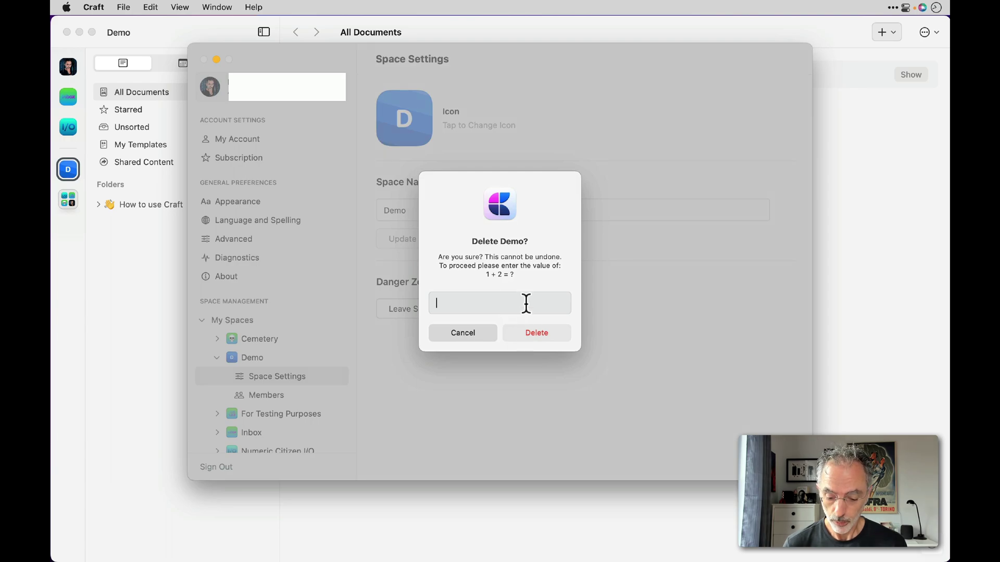
{"action": "type", "text": "3"}
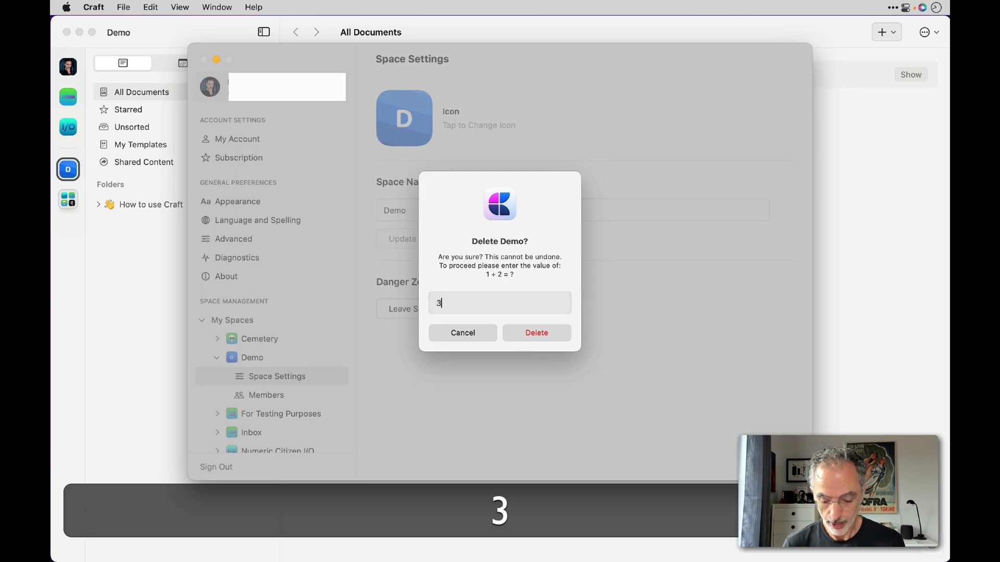
{"action": "left_click", "coordinate": [535, 334]}
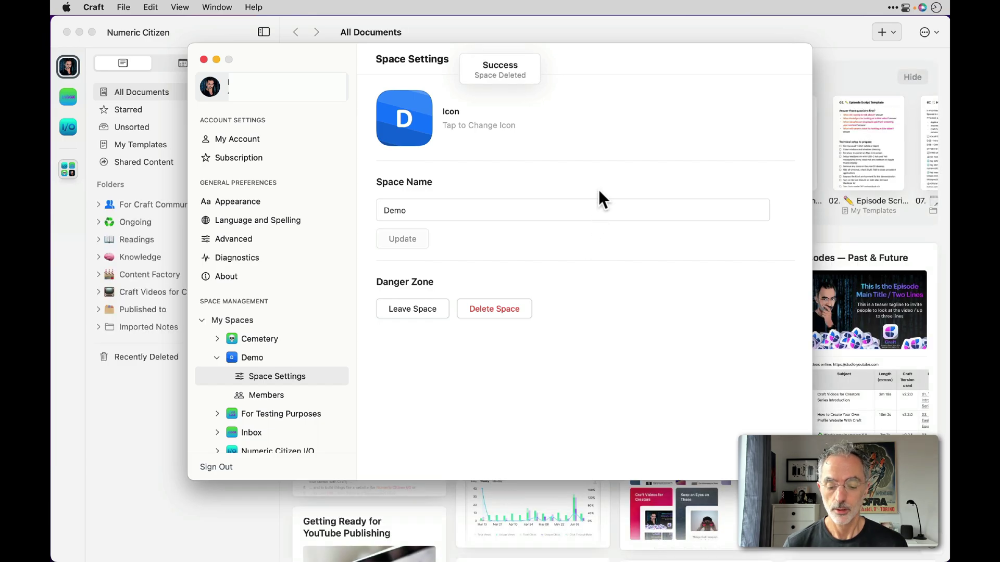
{"action": "left_click", "coordinate": [203, 59]}
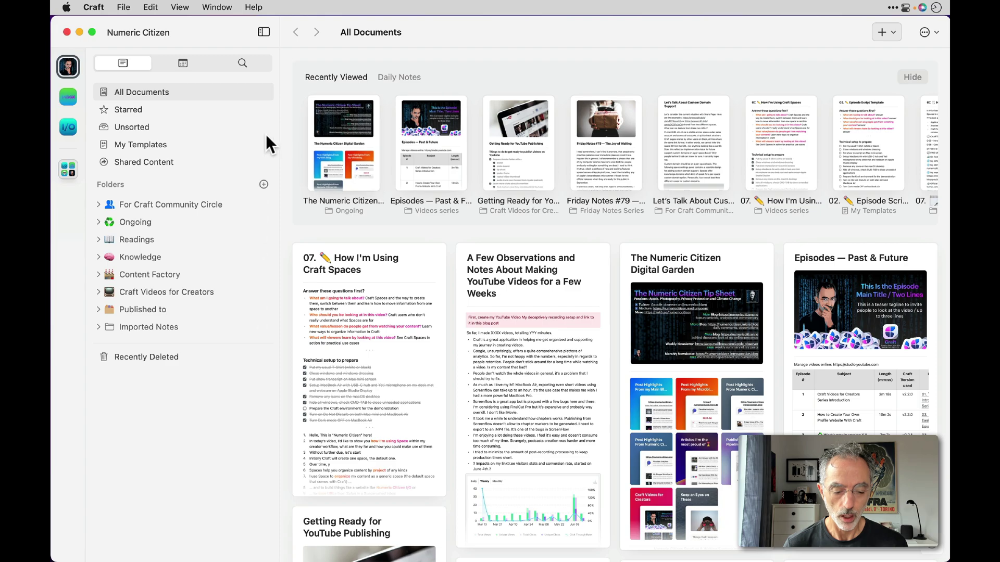
Step: Open My Complete Content Creator Toolset in the I/O space, scroll to its end and show insertable blocks
{"action": "left_click", "coordinate": [66, 127]}
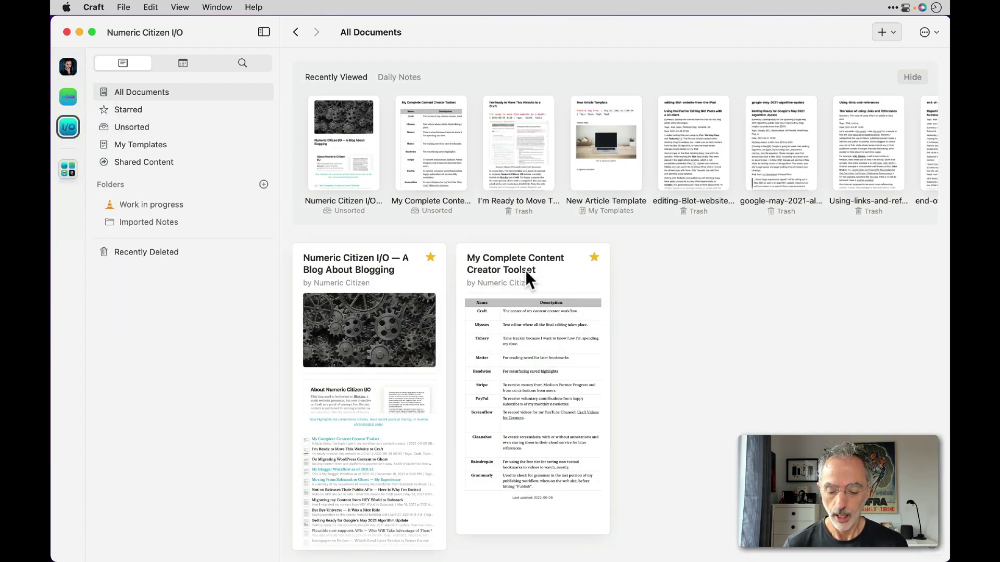
{"action": "left_click", "coordinate": [521, 268]}
{"action": "scroll", "coordinate": [523, 277], "scroll_direction": "down", "scroll_amount": 3}
{"action": "scroll", "coordinate": [523, 277], "scroll_direction": "down", "scroll_amount": 5}
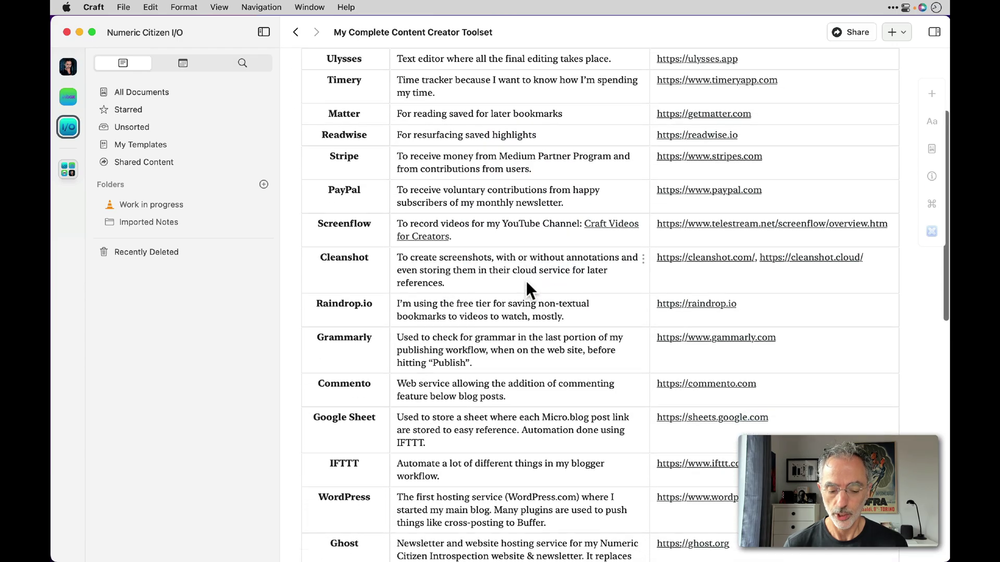
{"action": "scroll", "coordinate": [526, 284], "scroll_direction": "down", "scroll_amount": 5}
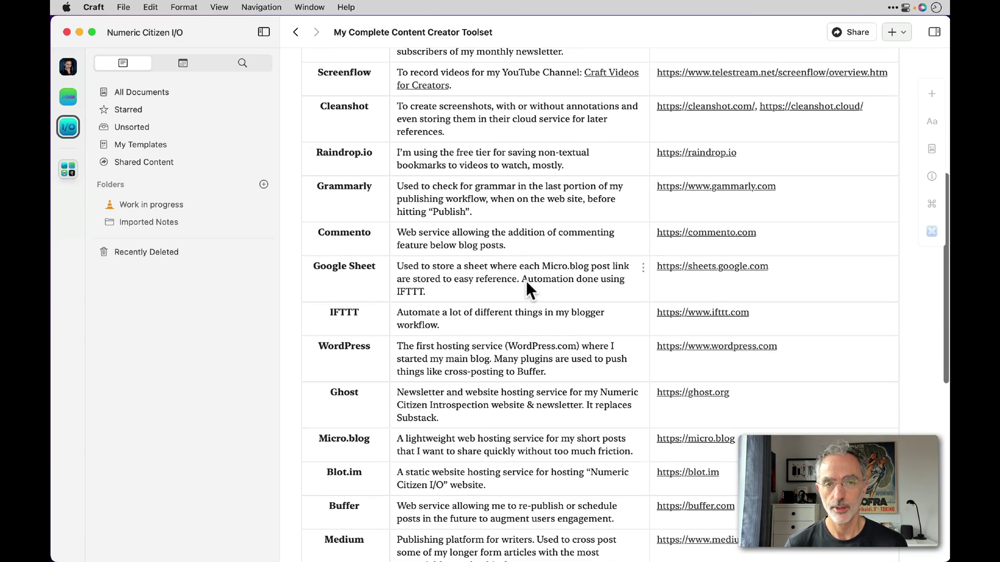
{"action": "scroll", "coordinate": [526, 283], "scroll_direction": "down", "scroll_amount": 3}
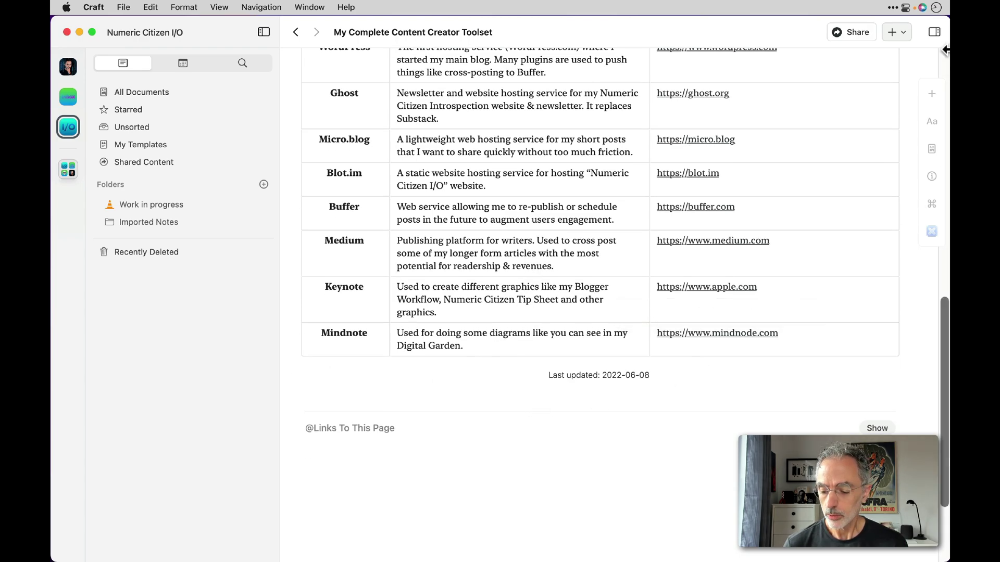
{"action": "left_click", "coordinate": [932, 94]}
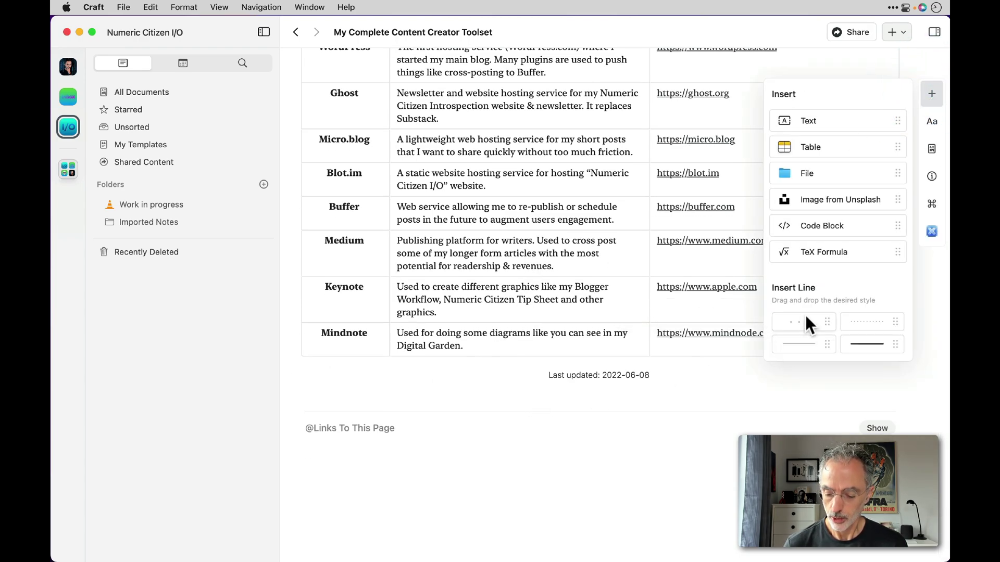
Step: Add a text block below the table, browse the @ document-link suggestions, then dismiss them
{"action": "left_click_drag", "start_coordinate": [833, 120], "coordinate": [395, 395]}
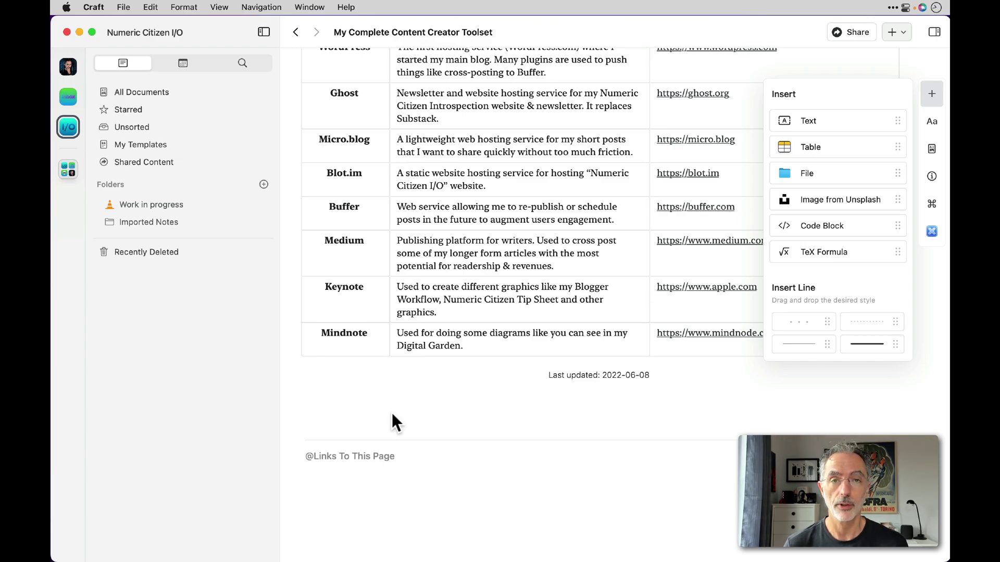
{"action": "type", "text": "@"}
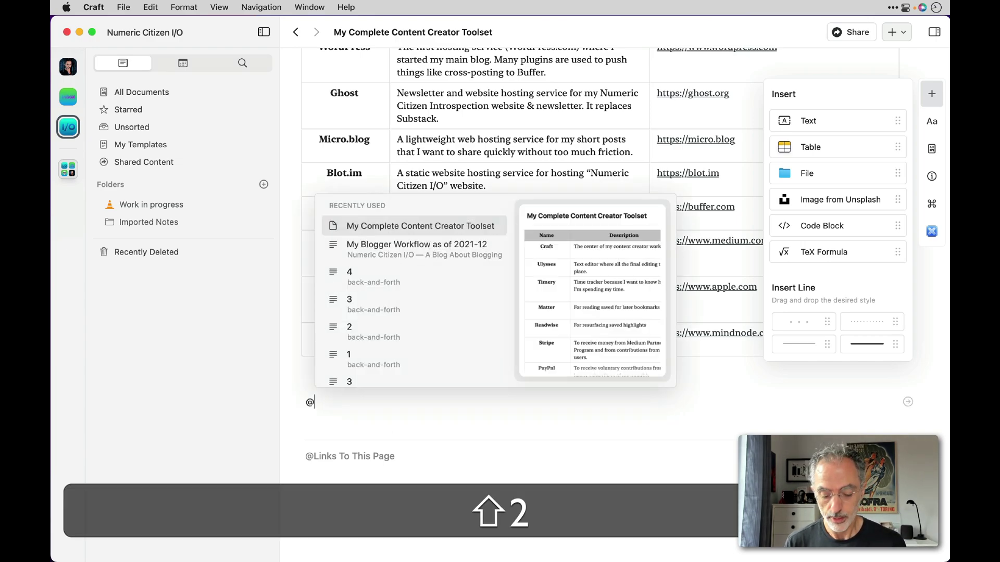
{"action": "key", "text": "Down"}
{"action": "key", "text": "Down"}
{"action": "key", "text": "Down"}
{"action": "key", "text": "Down"}
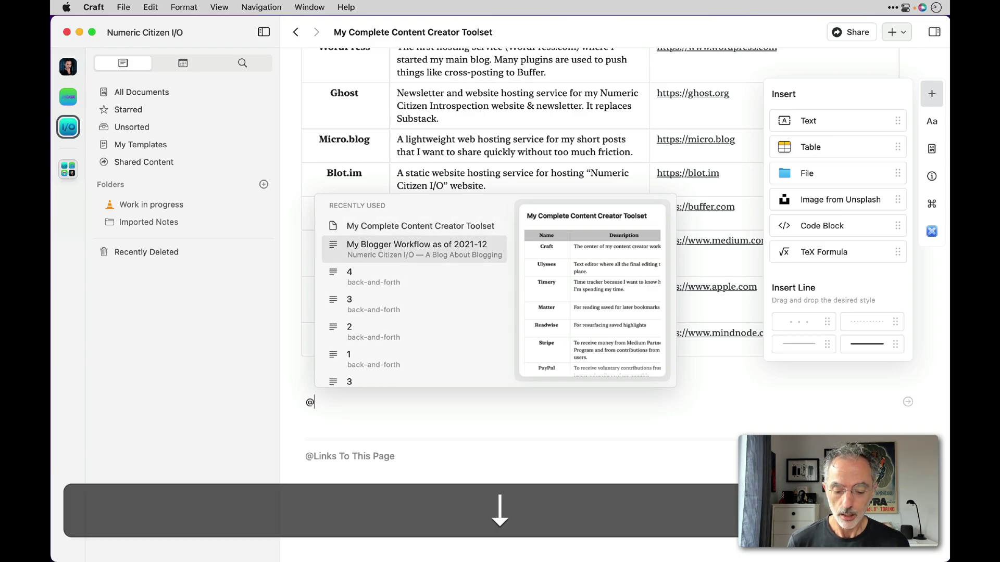
{"action": "key", "text": "Down"}
{"action": "key", "text": "Down"}
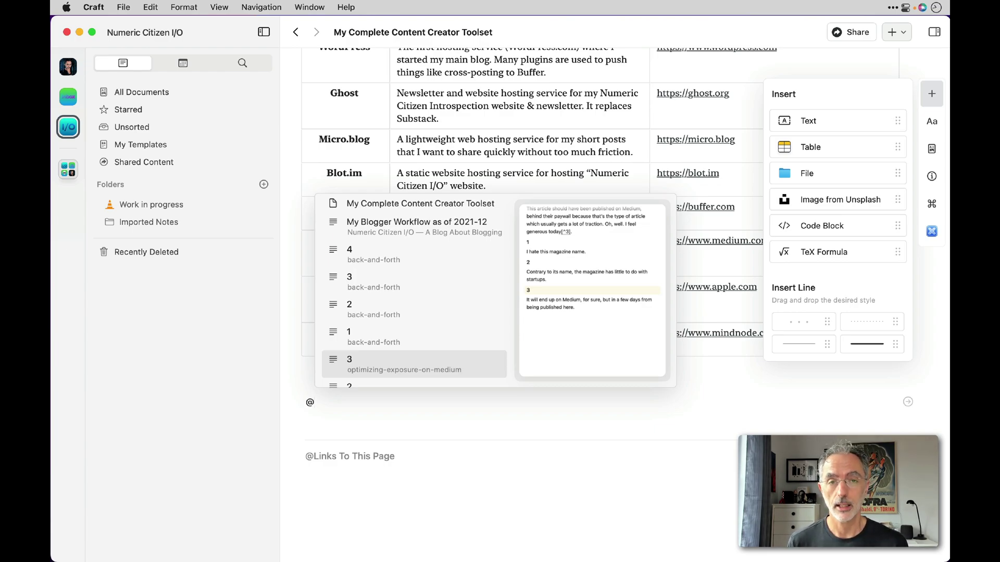
{"action": "key", "text": "Escape"}
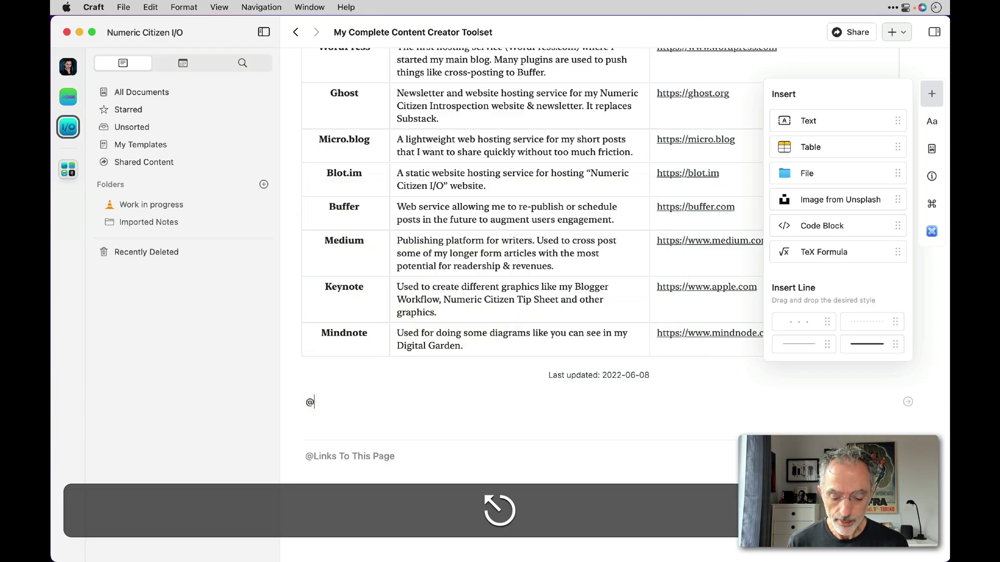
Step: Delete the stray @ and blank line so the page ends at 'Last updated: 2022-06-08'
{"action": "key", "text": "BackSpace"}
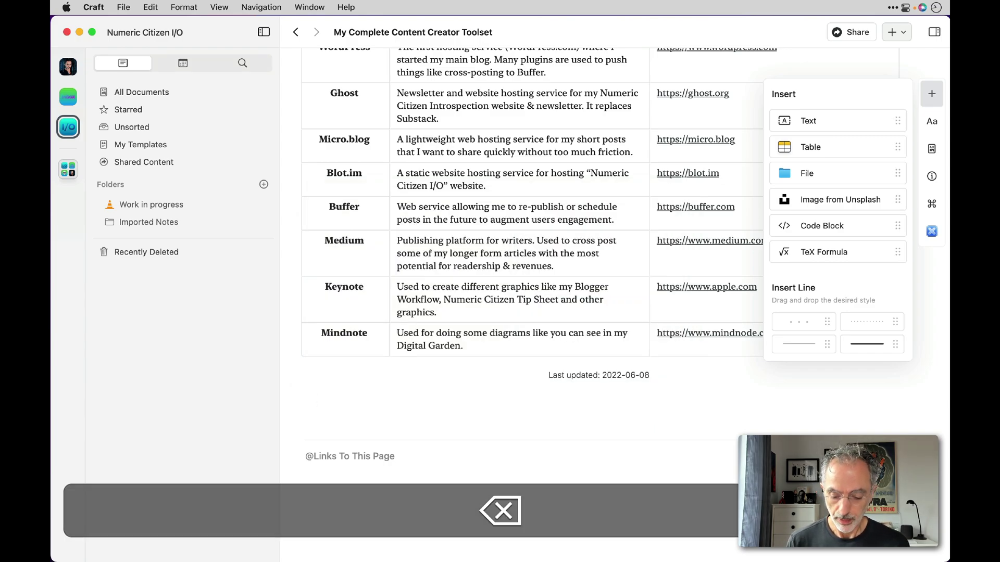
{"action": "key", "text": "BackSpace"}
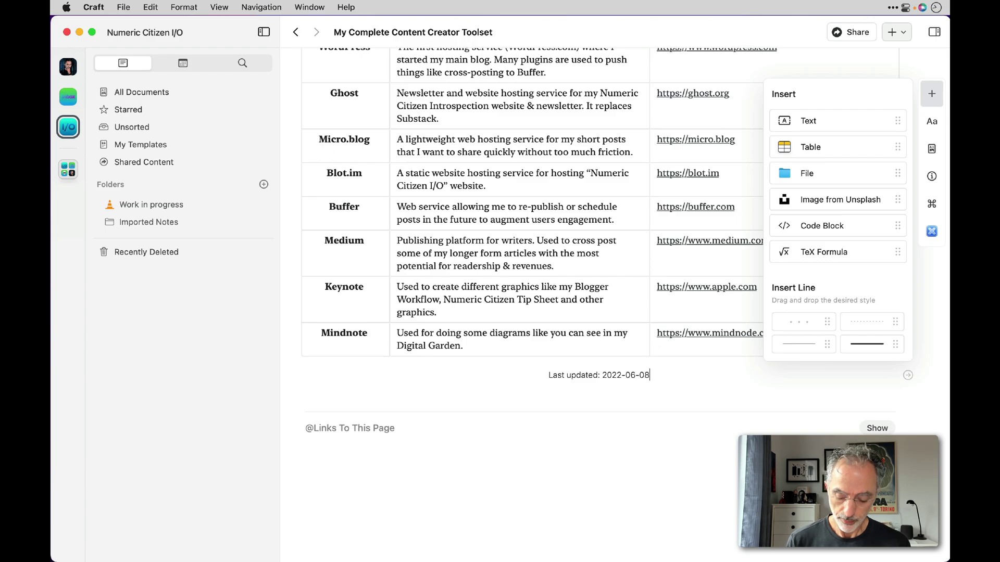
{"action": "key", "text": "super"}
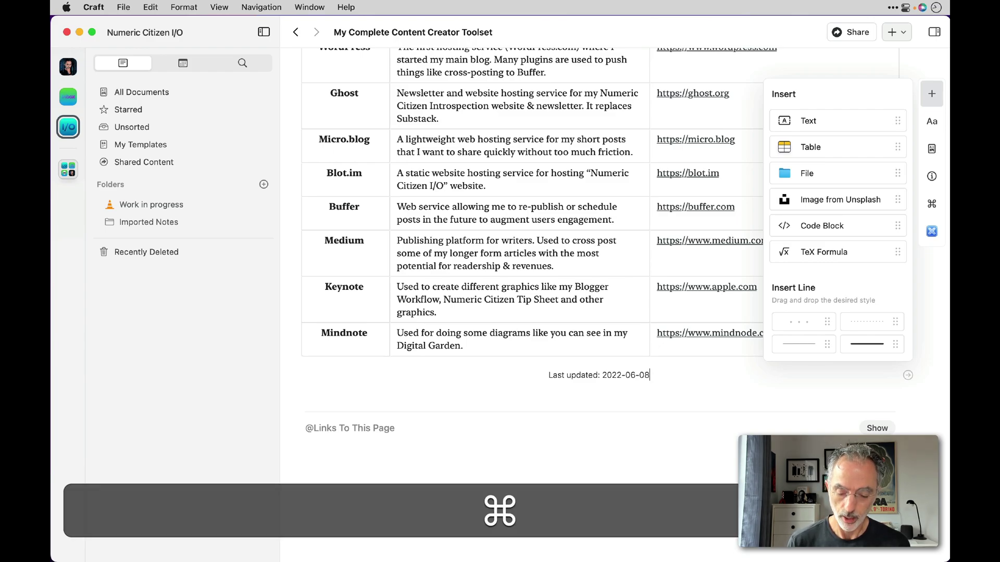
{"action": "key", "text": "super+o"}
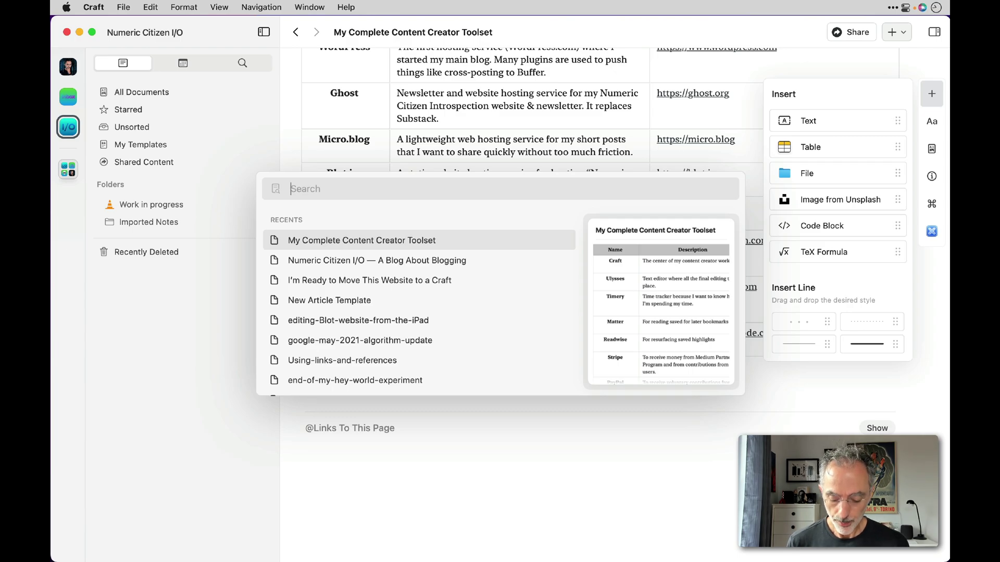
{"action": "type", "text": "apple"}
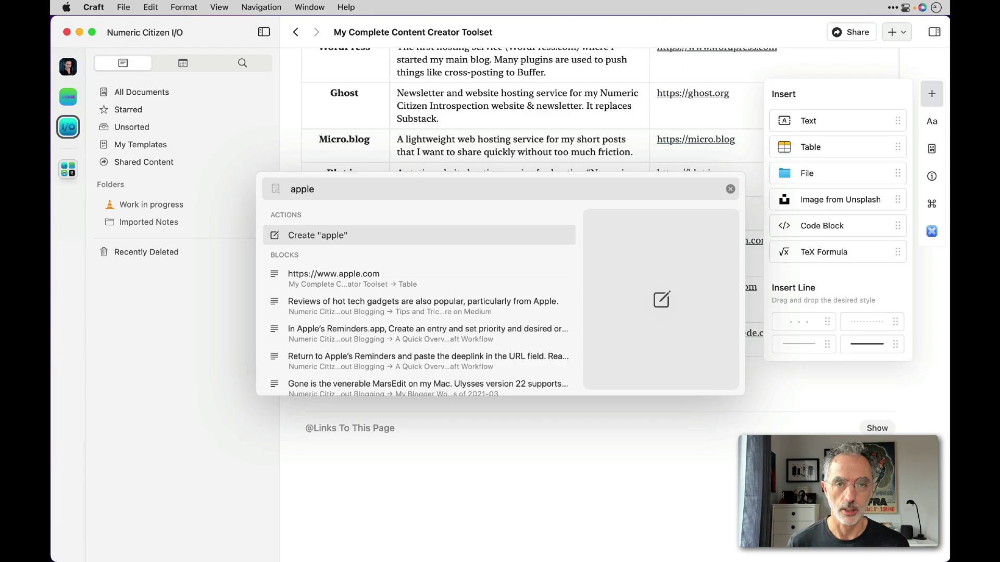
{"action": "key", "text": "Down"}
{"action": "key", "text": "Down"}
{"action": "key", "text": "Down"}
{"action": "key", "text": "Down"}
{"action": "key", "text": "Down"}
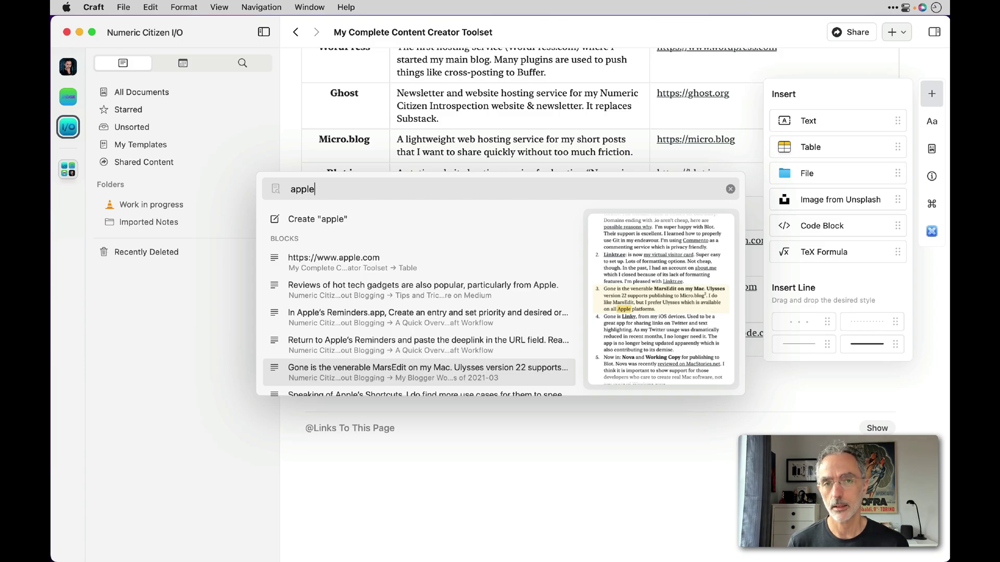
{"action": "key", "text": "Down"}
{"action": "key", "text": "Down"}
{"action": "key", "text": "Down"}
{"action": "key", "text": "Down"}
{"action": "key", "text": "Down"}
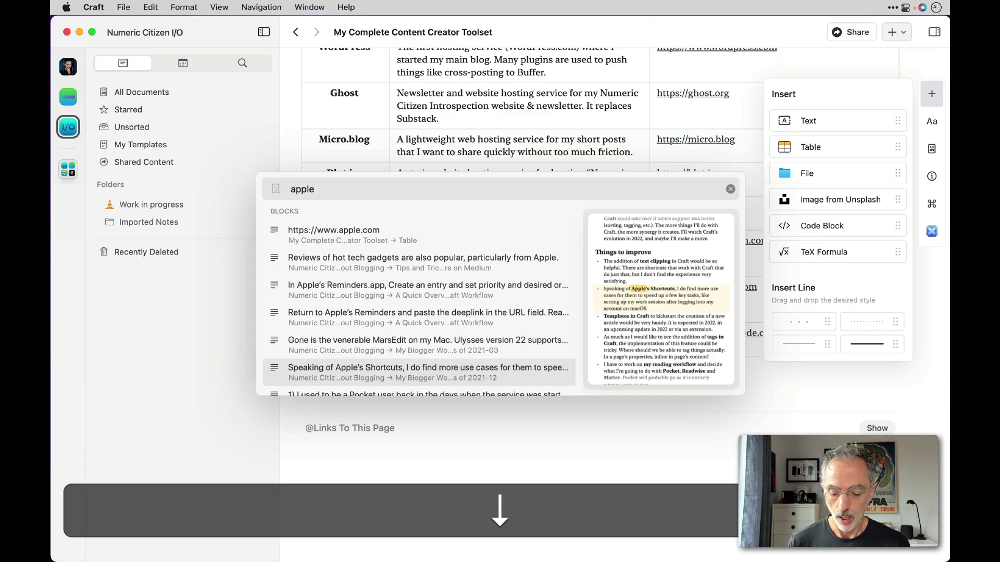
{"action": "key", "text": "Down"}
{"action": "key", "text": "Down"}
{"action": "key", "text": "Down"}
{"action": "key", "text": "Down"}
{"action": "key", "text": "Down"}
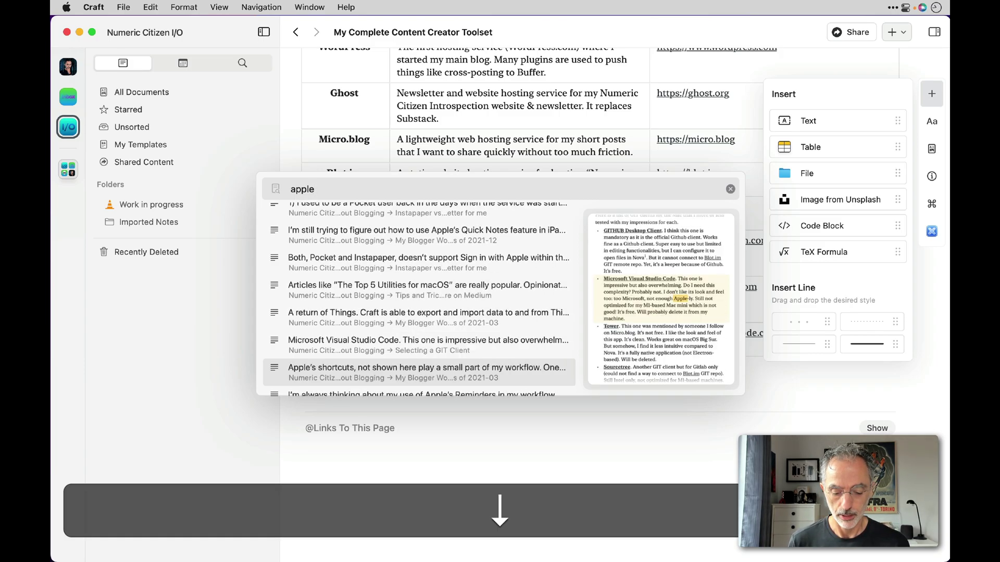
{"action": "key", "text": "Escape"}
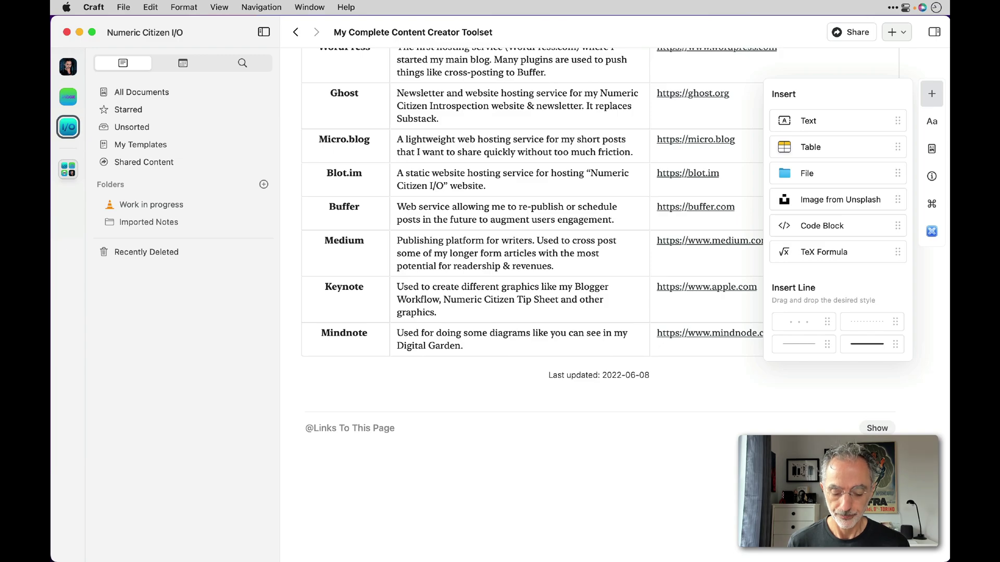
Step: Close the toolset page and return to the Numeric Citizen I/O space's All Documents view
{"action": "left_click", "coordinate": [75, 134]}
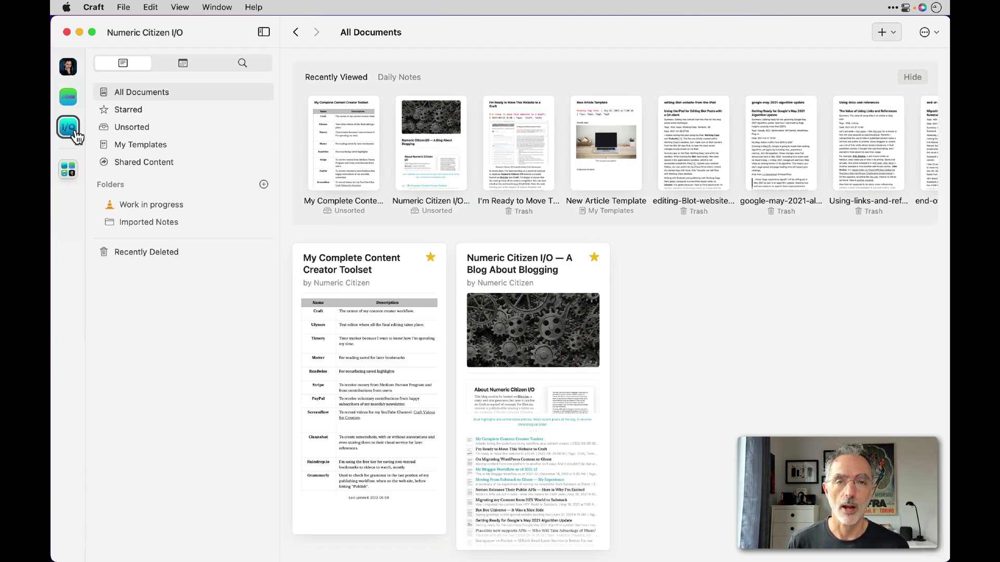
{"action": "key", "text": "super+shift+2"}
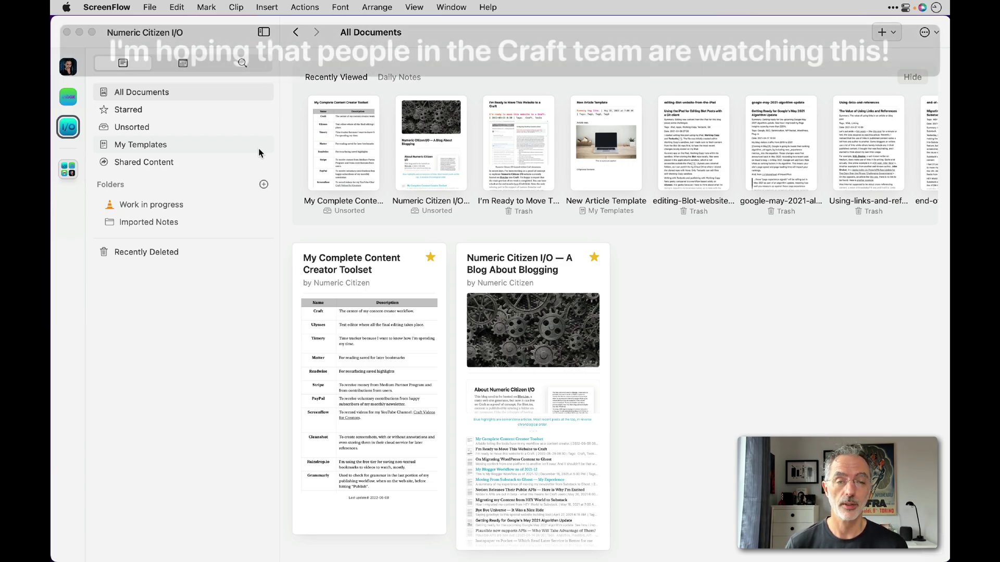
Step: Switch to the Numeric Citizen space and try dragging the How I'm Using Craft Spaces article
{"action": "left_click", "coordinate": [68, 67]}
{"action": "left_click", "coordinate": [67, 66]}
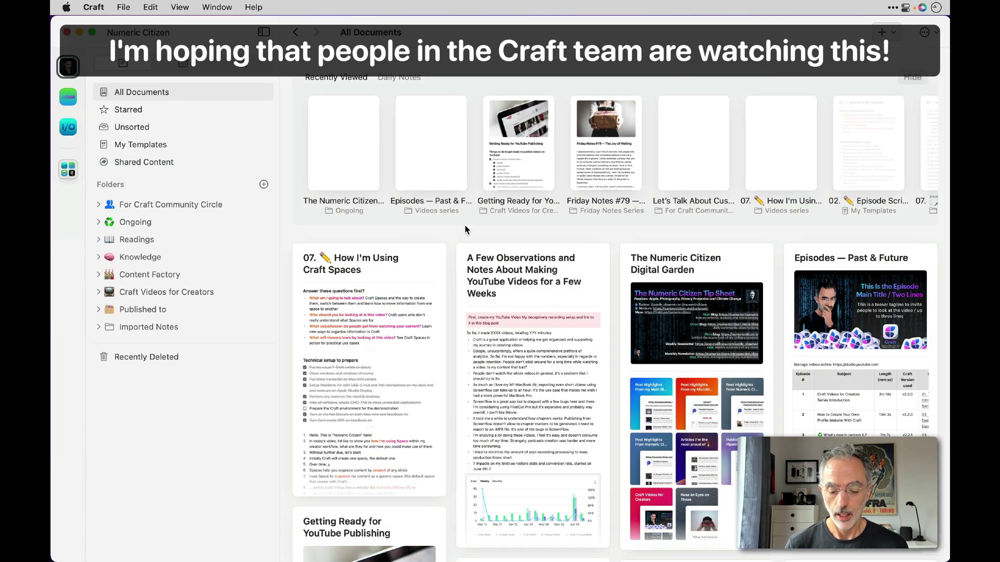
{"action": "left_click_drag", "start_coordinate": [404, 278], "coordinate": [69, 130]}
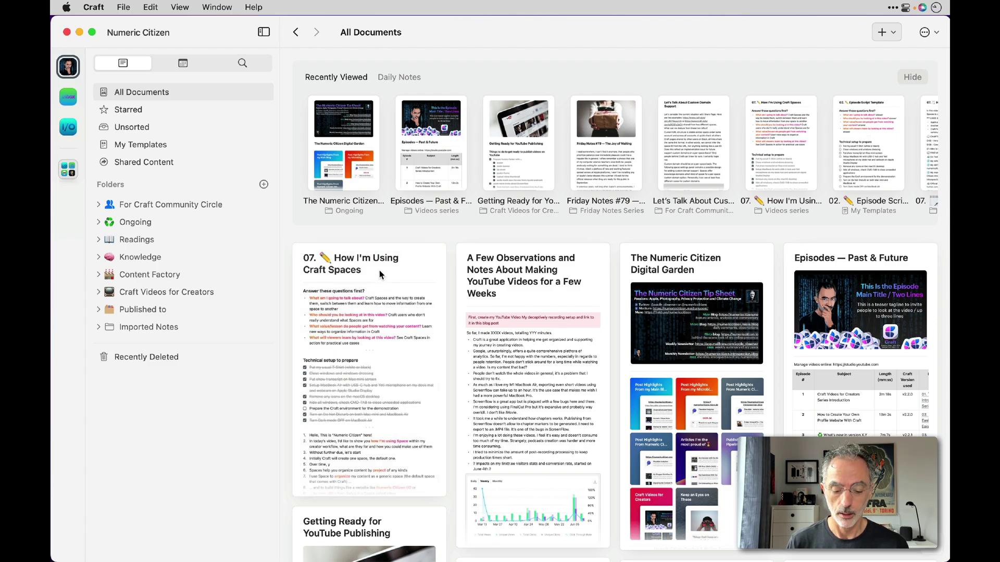
Step: Check Move To's To Another Space list for the article, then cancel without moving it
{"action": "right_click", "coordinate": [379, 275]}
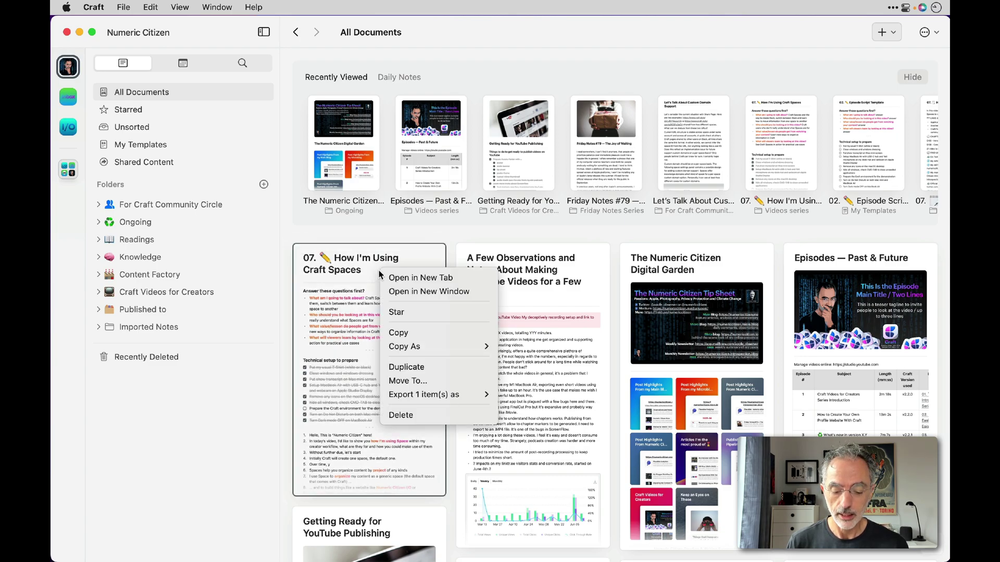
{"action": "left_click", "coordinate": [408, 381]}
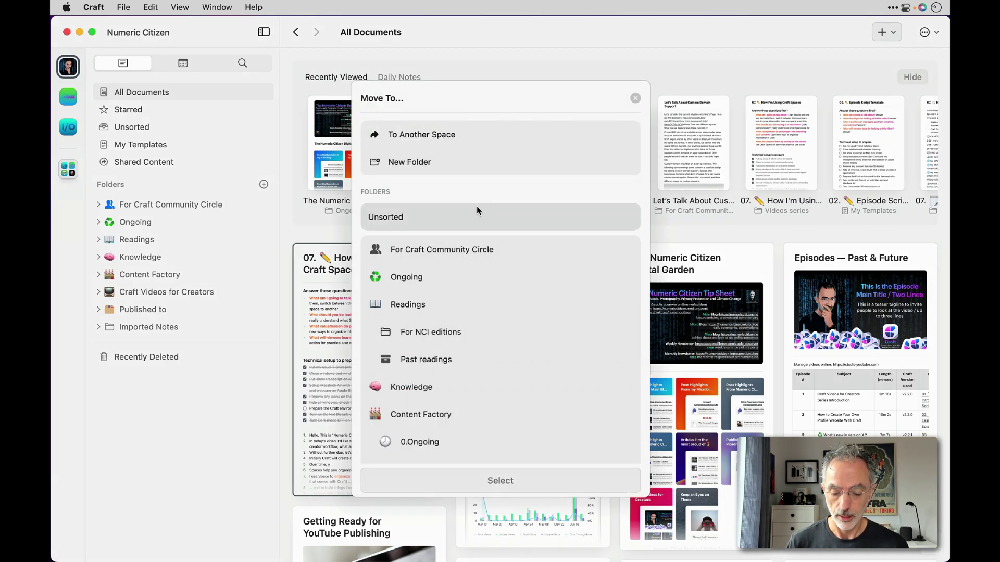
{"action": "scroll", "coordinate": [452, 290], "scroll_direction": "down", "scroll_amount": 1}
{"action": "scroll", "coordinate": [452, 290], "scroll_direction": "up", "scroll_amount": 1}
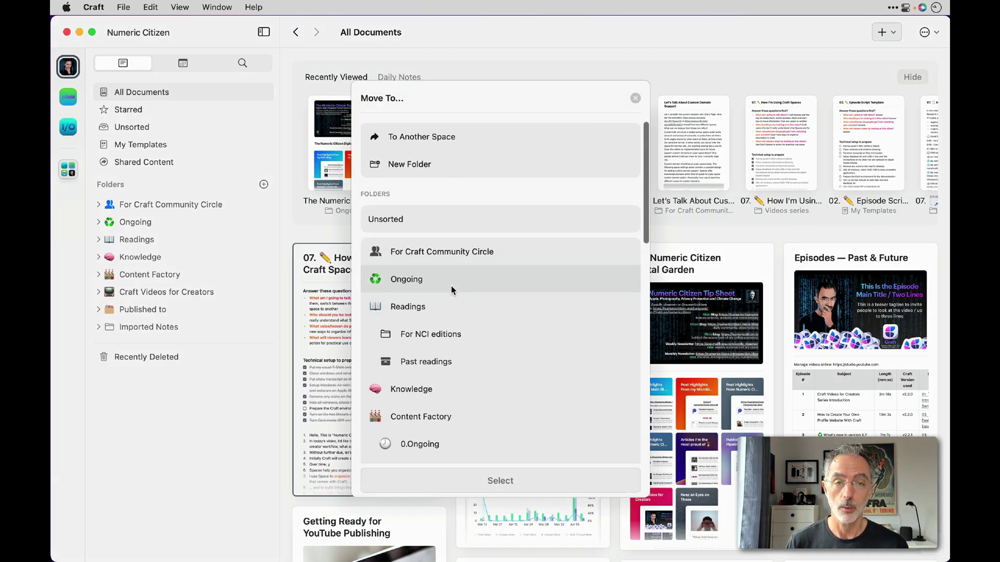
{"action": "left_click", "coordinate": [451, 137]}
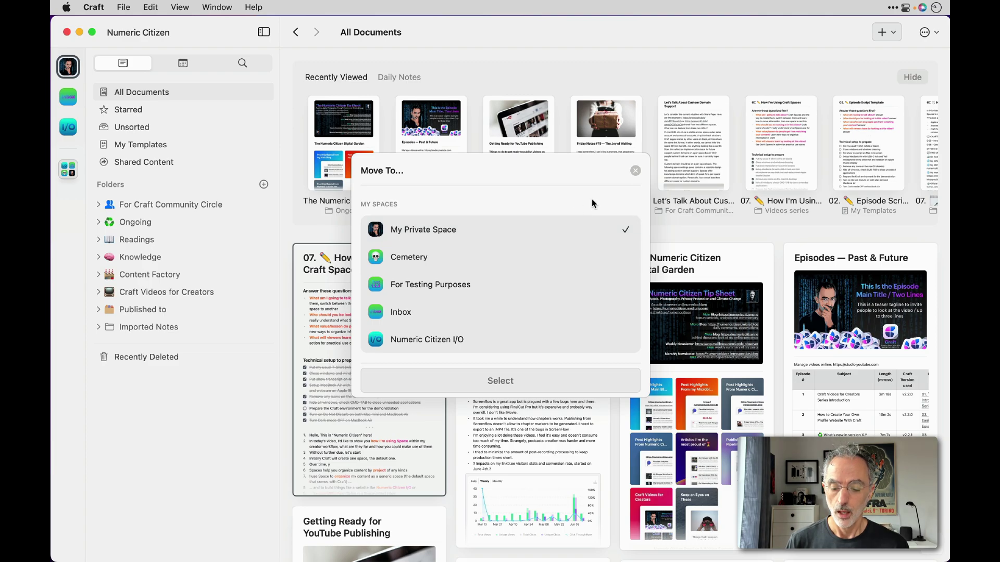
{"action": "left_click", "coordinate": [636, 170]}
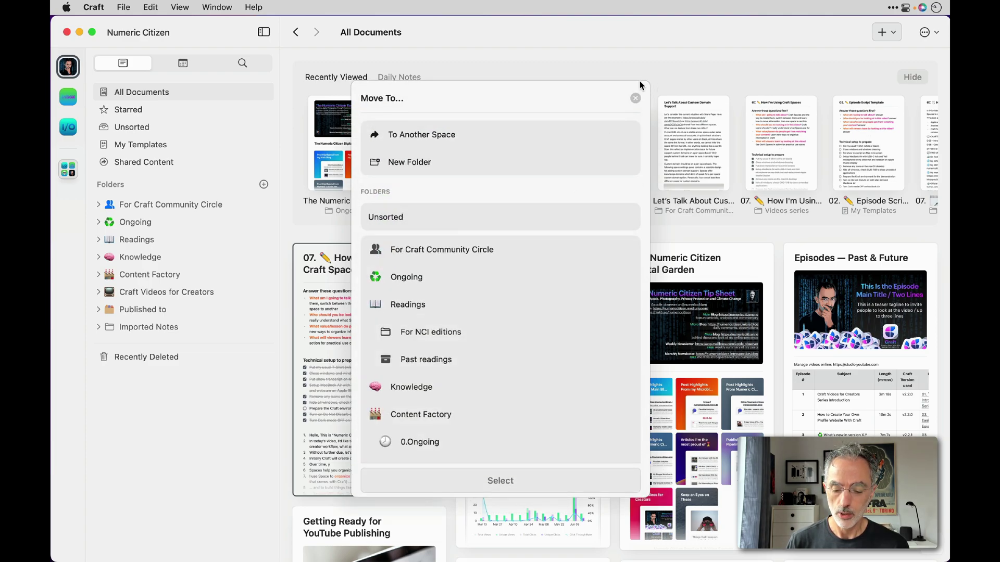
{"action": "left_click", "coordinate": [636, 99]}
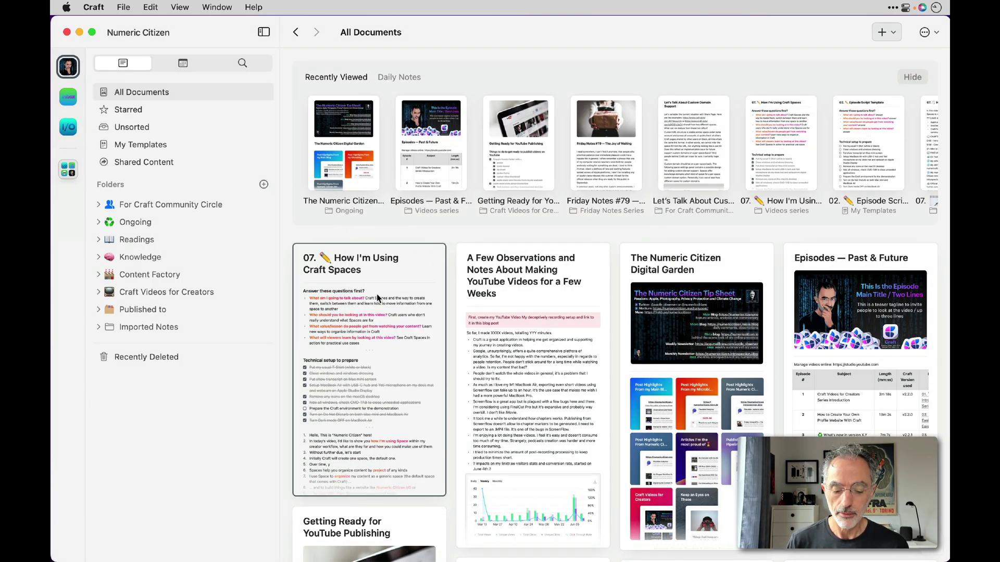
Step: Dismiss the article's action menu and expand the Craft Videos for Creators folder
{"action": "right_click", "coordinate": [382, 271]}
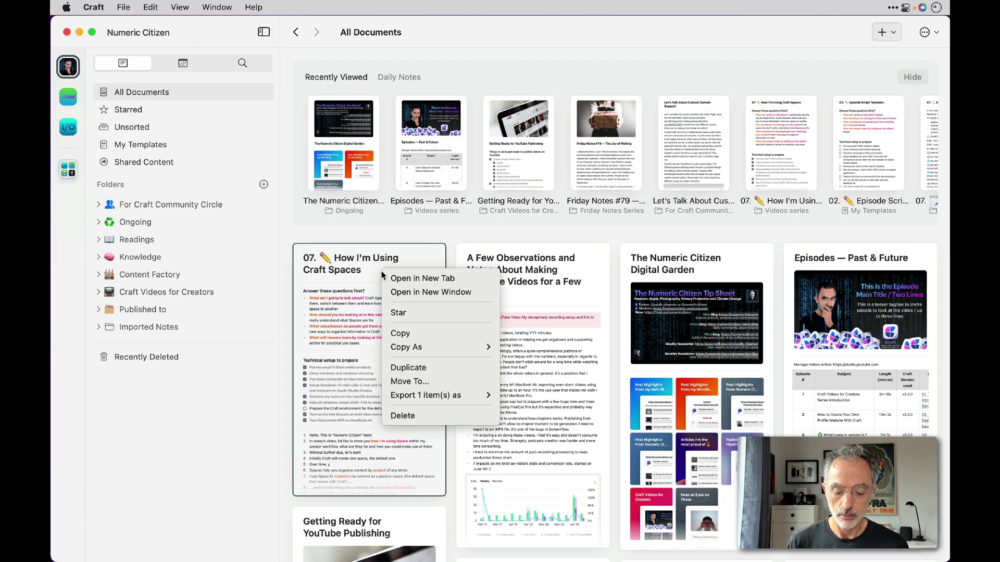
{"action": "left_click", "coordinate": [357, 290]}
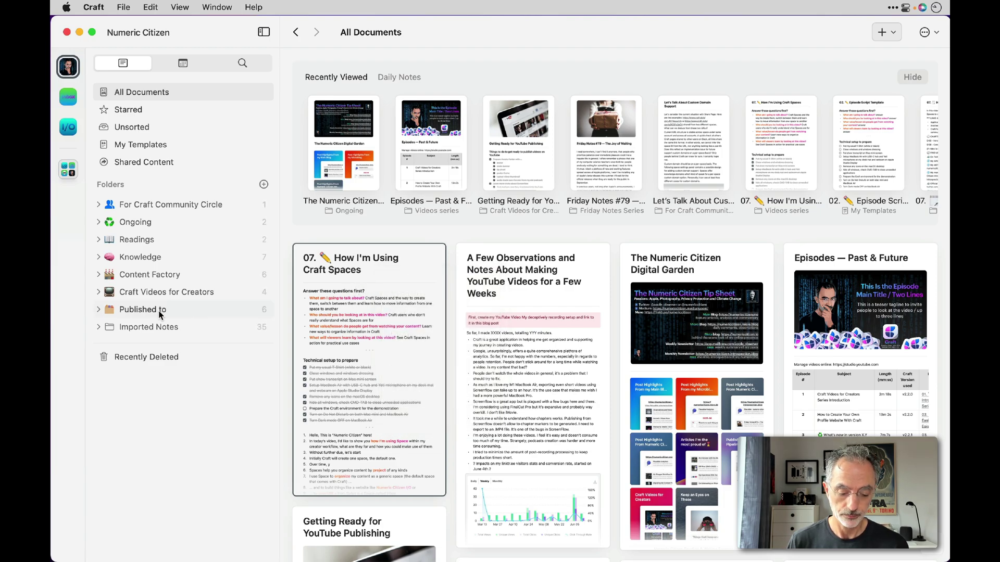
{"action": "left_click", "coordinate": [98, 292]}
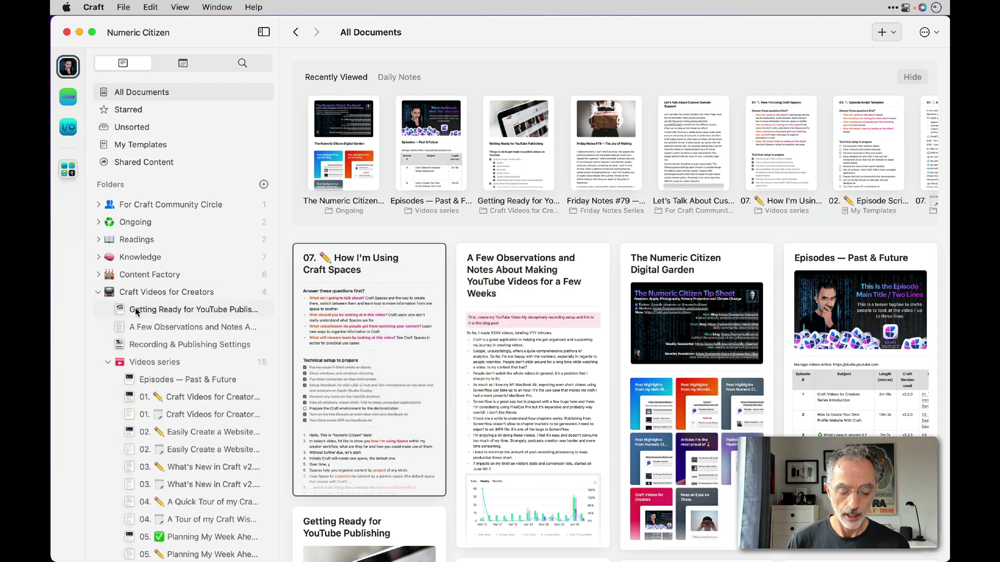
Step: Check actions for Getting Ready for YouTube Publishing, then try dragging it to another spot
{"action": "right_click", "coordinate": [170, 310]}
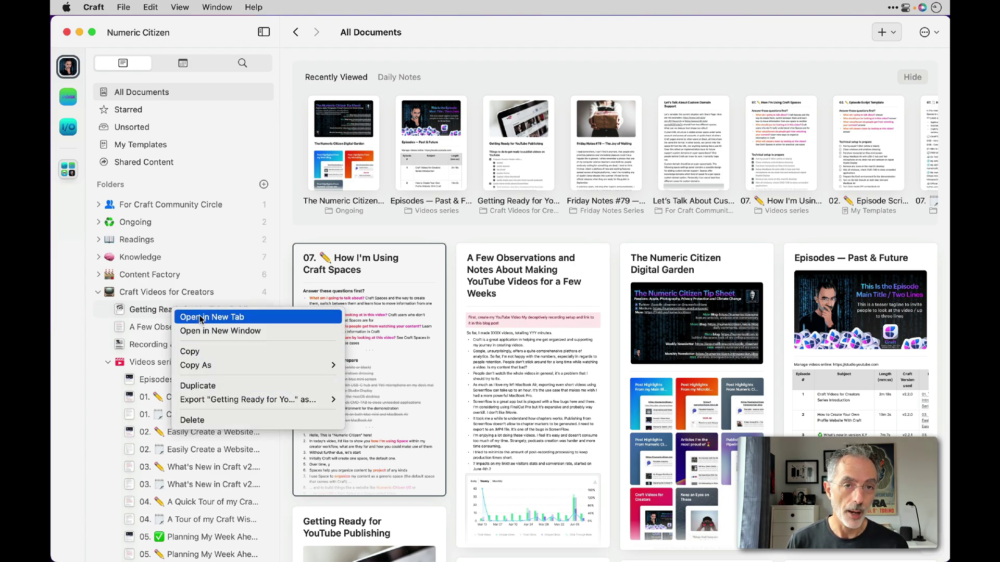
{"action": "left_click", "coordinate": [140, 317]}
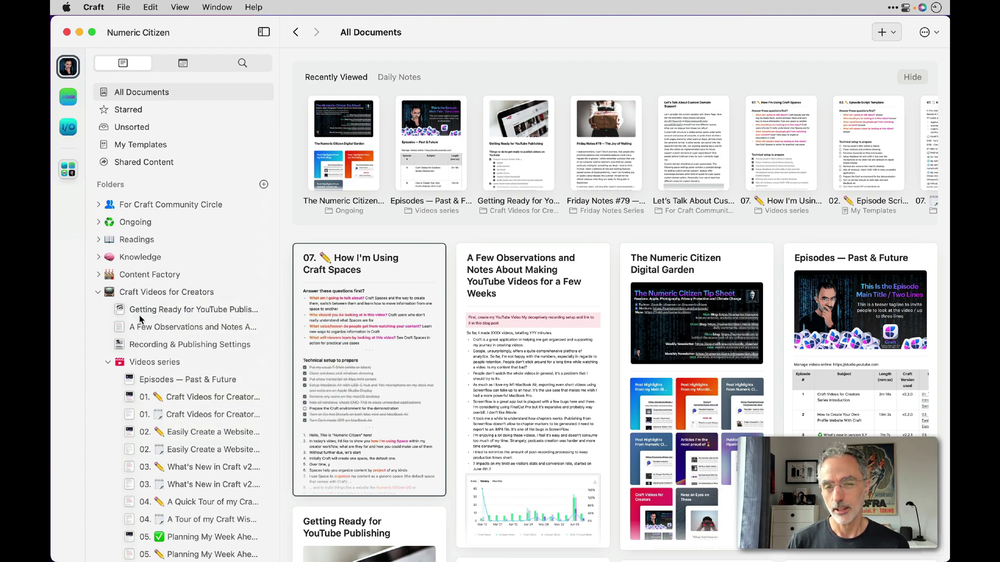
{"action": "mouse_move", "coordinate": [139, 315]}
{"action": "left_mouse_down"}
{"action": "mouse_move", "coordinate": [152, 313]}
{"action": "mouse_move", "coordinate": [138, 258]}
{"action": "mouse_move", "coordinate": [64, 135]}
{"action": "mouse_move", "coordinate": [67, 95]}
{"action": "mouse_move", "coordinate": [161, 300]}
{"action": "mouse_move", "coordinate": [155, 316]}
{"action": "mouse_move", "coordinate": [151, 305]}
{"action": "left_mouse_up"}
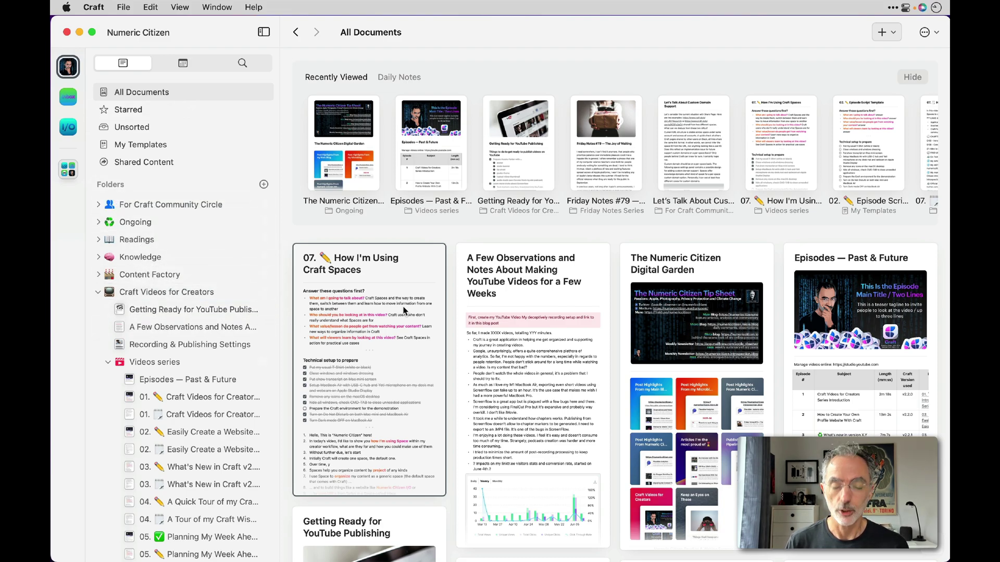